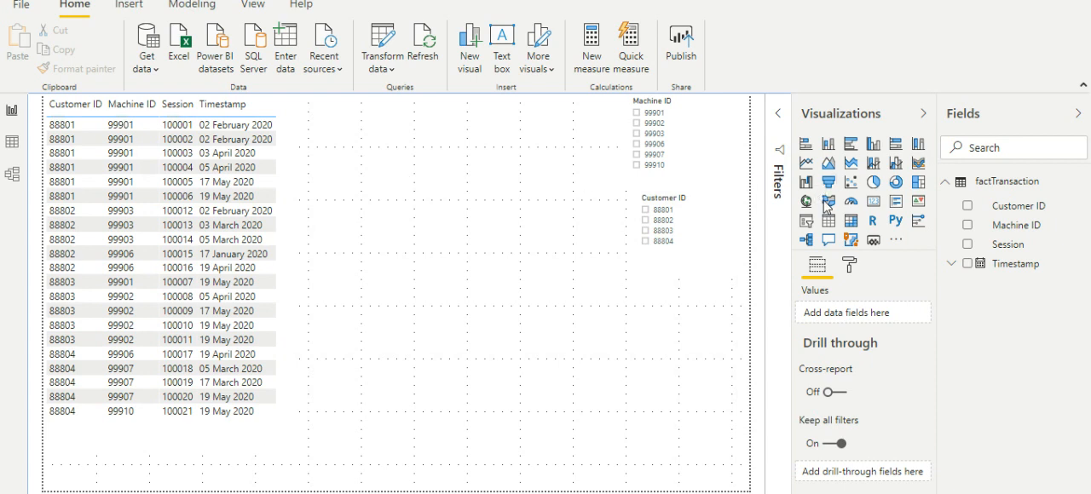
Step: Insert an empty card visual on the report page and reduce its height
click(873, 203)
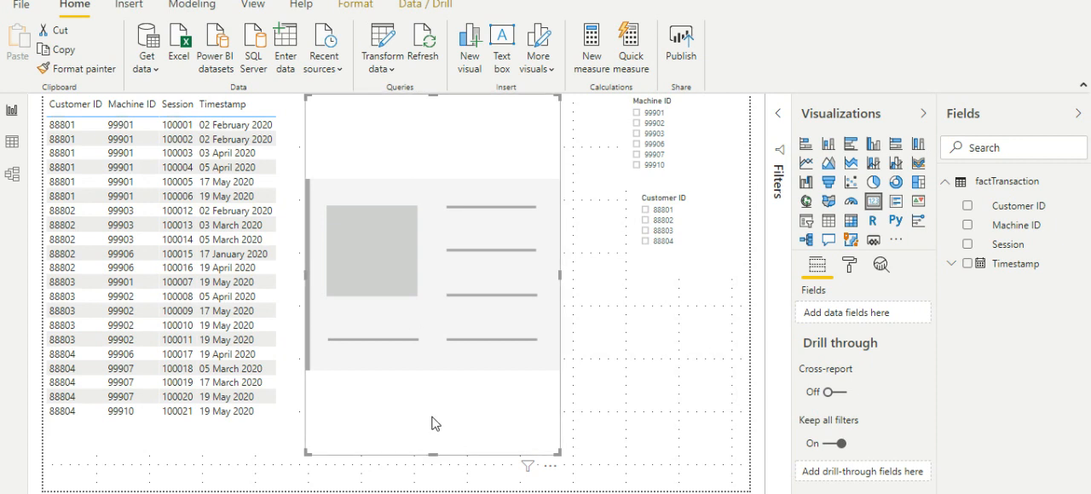
drag(433, 451, 439, 163)
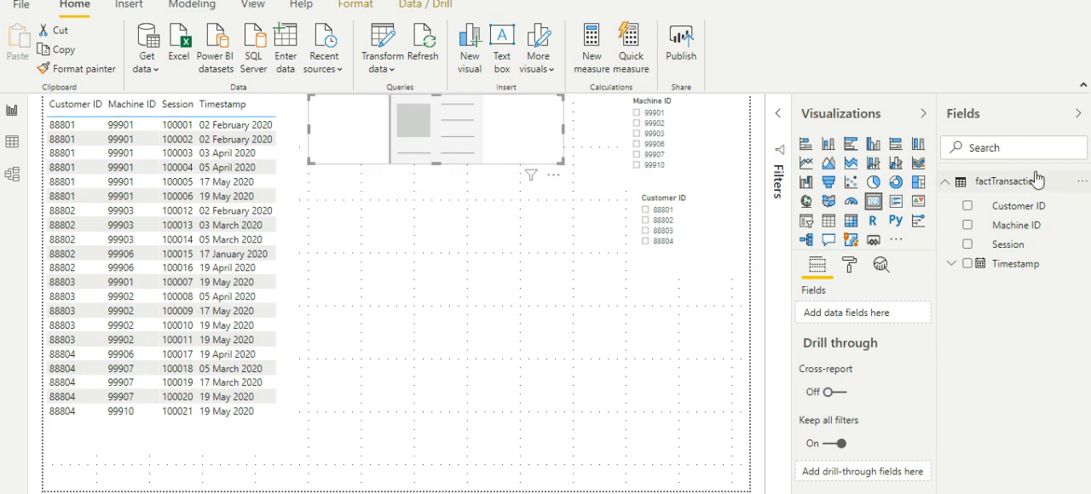
Step: Create a measure in the factTransaction table: total trns = count(factTransaction[Session])
click(1081, 182)
key(Escape)
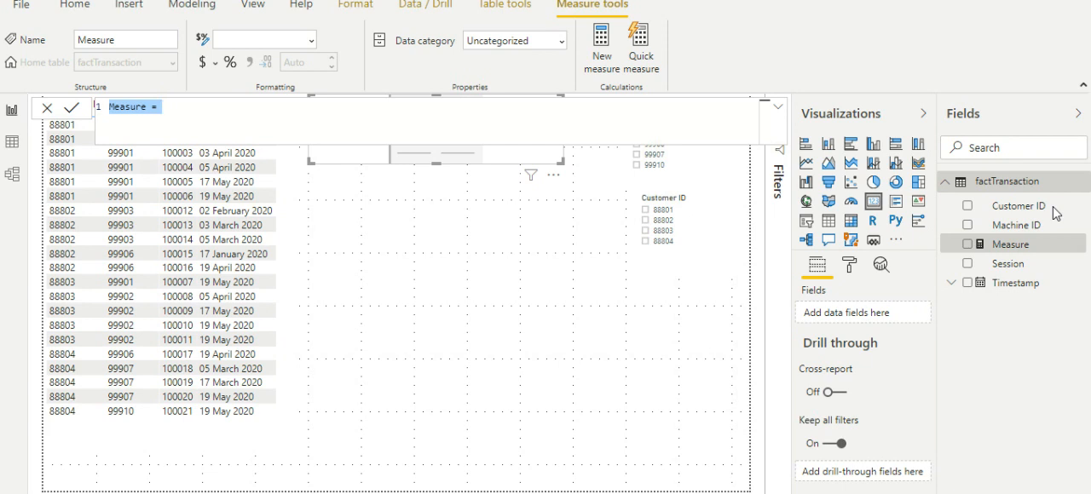
text(total trns = )
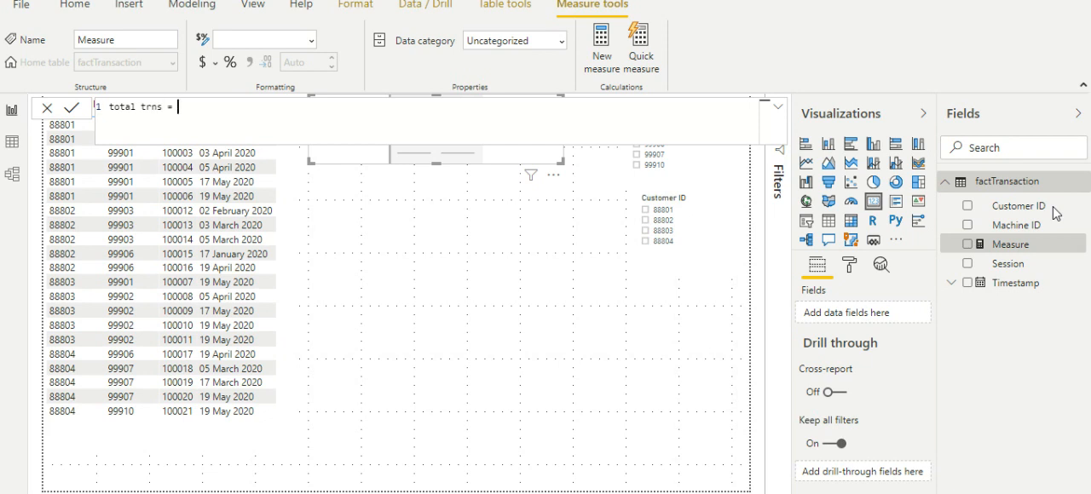
text(count()
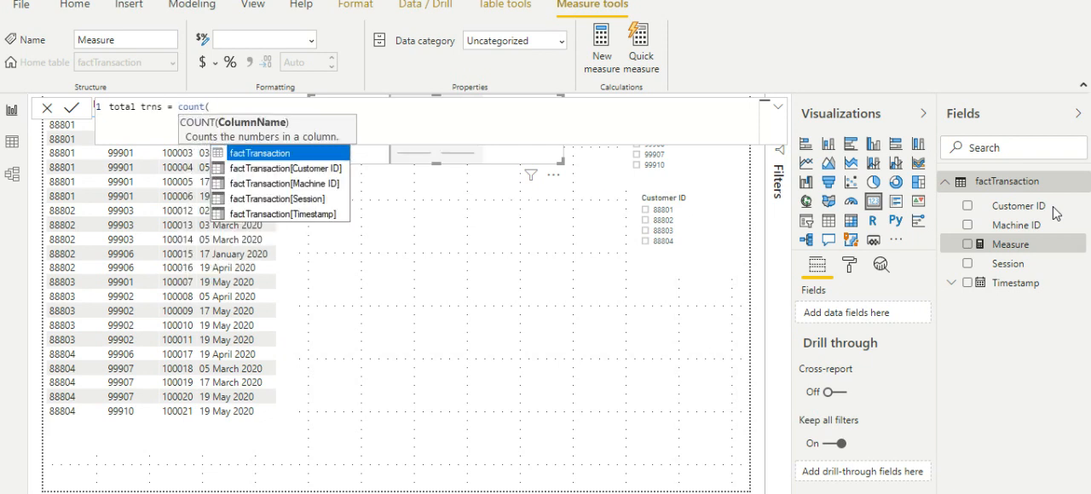
key(Down)
key(Down)
key(Down)
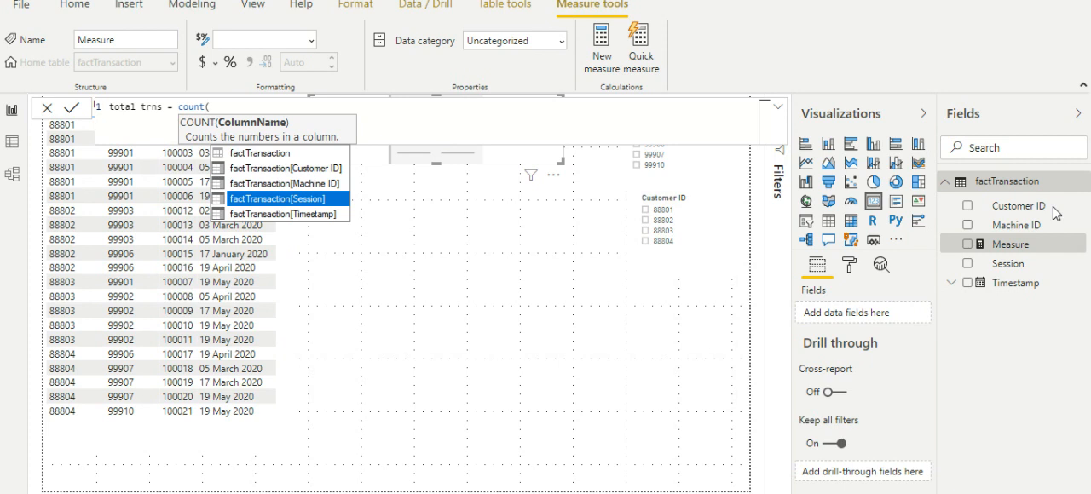
key(Tab)
text())
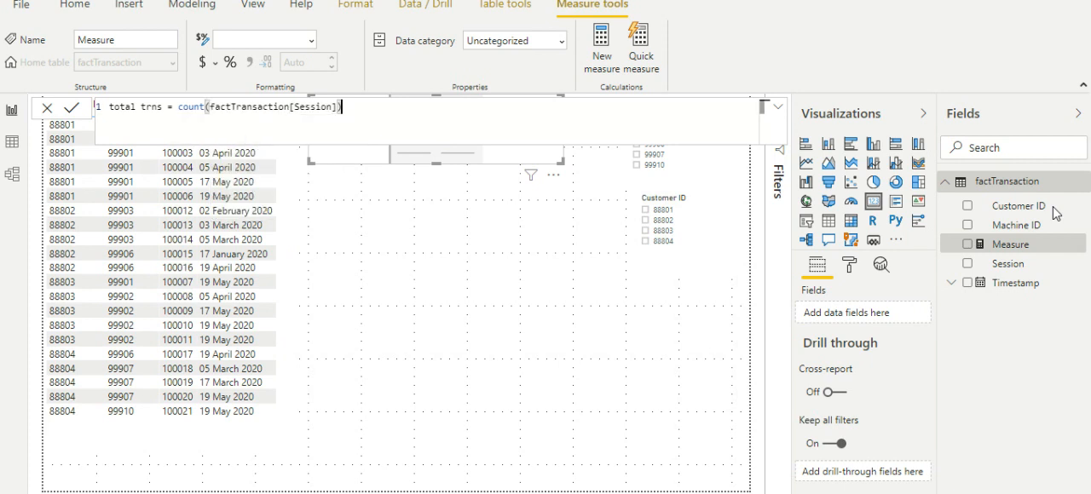
key(Return)
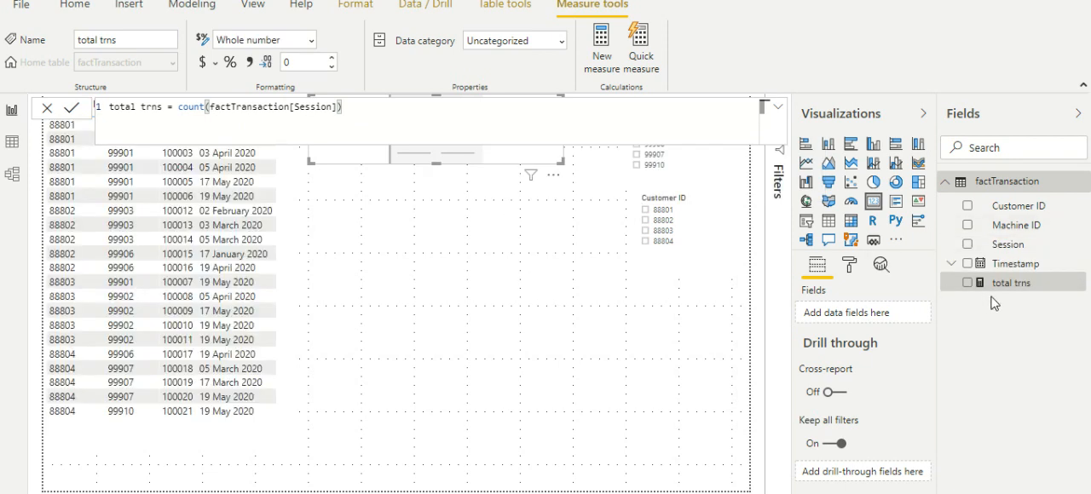
Step: Show the total trns measure in the card and shift the card slightly down the page
drag(1008, 288, 871, 318)
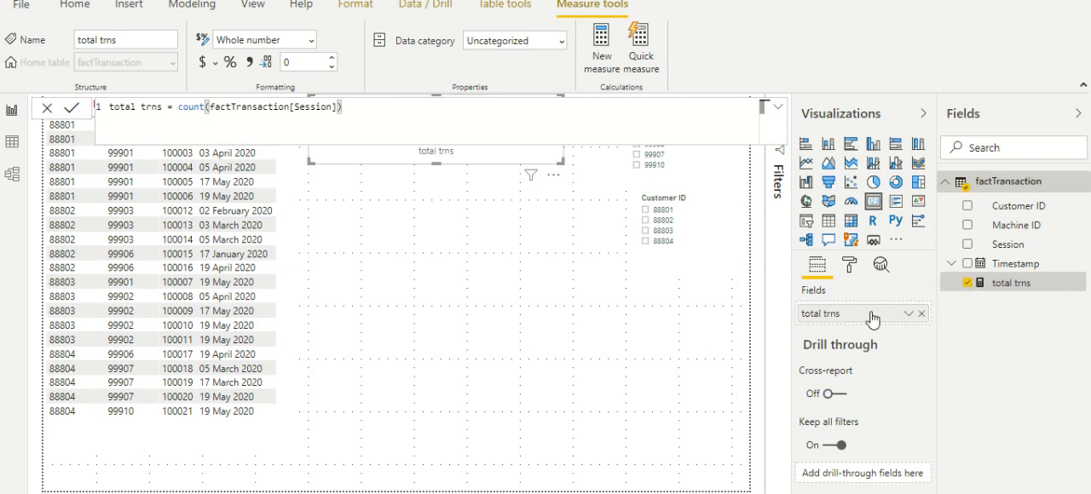
click(473, 170)
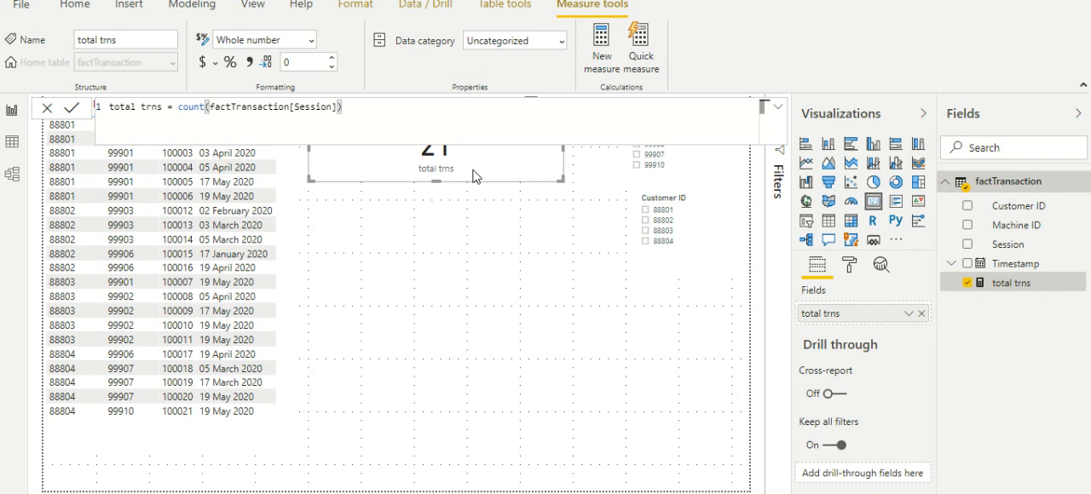
drag(474, 176, 477, 200)
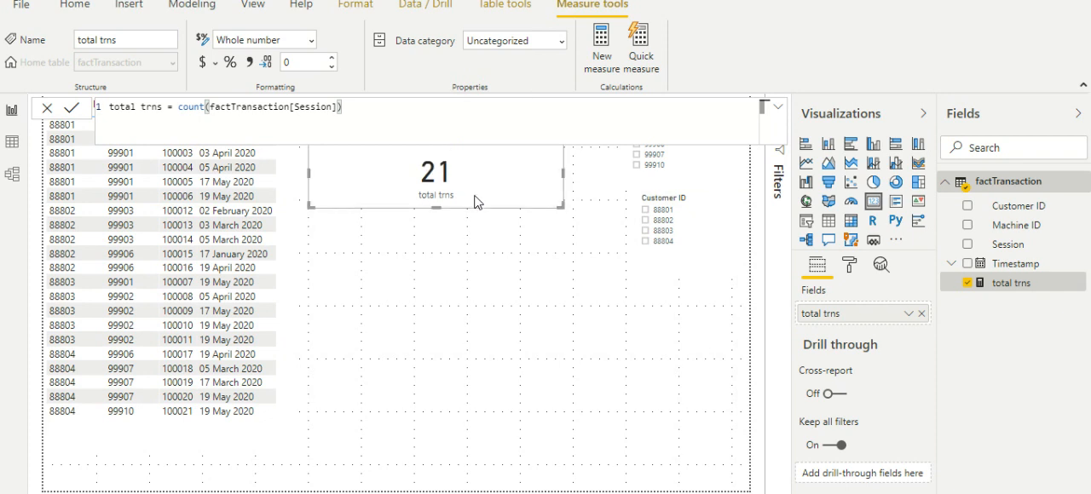
click(492, 250)
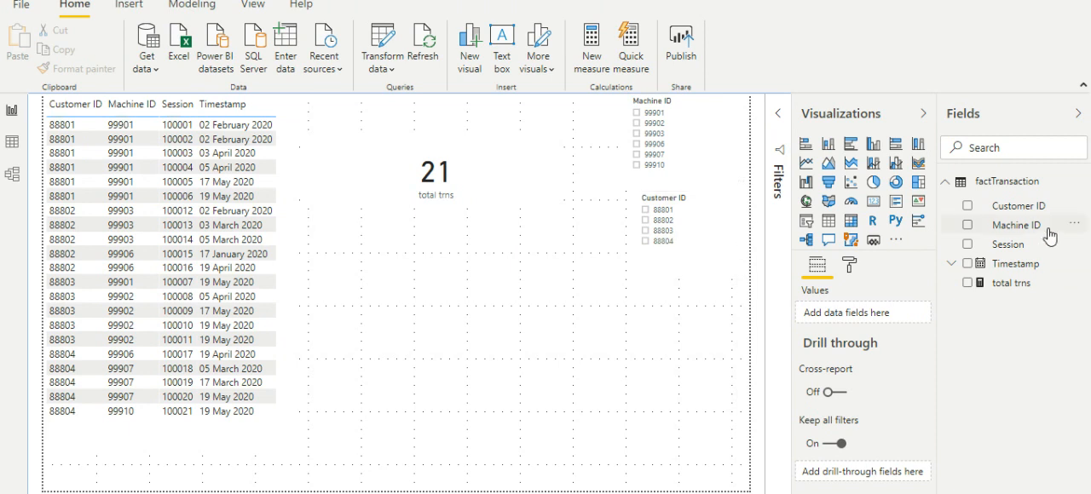
Step: Start a new factTransaction measure named running total with CALCULATE over COUNT(factTransaction[Session])
click(1079, 181)
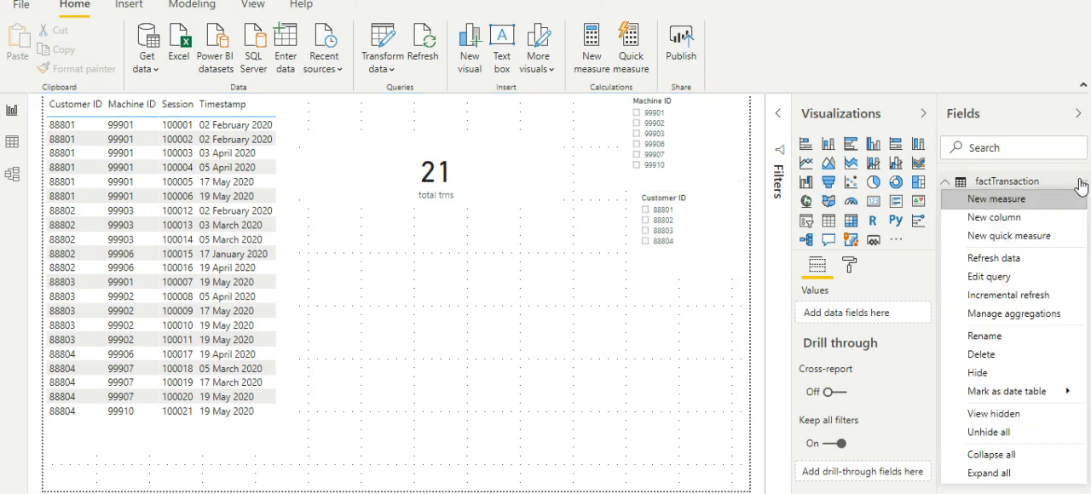
click(1069, 196)
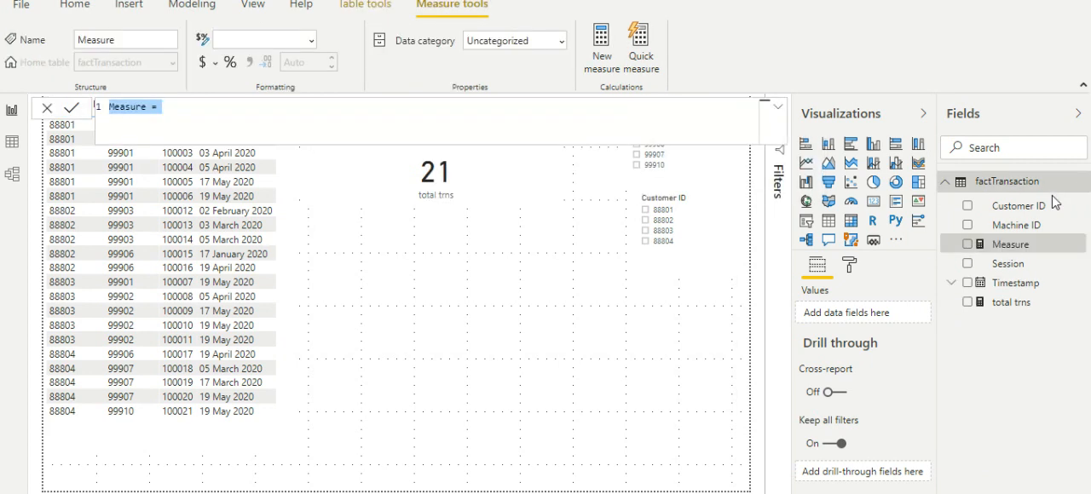
text(r)
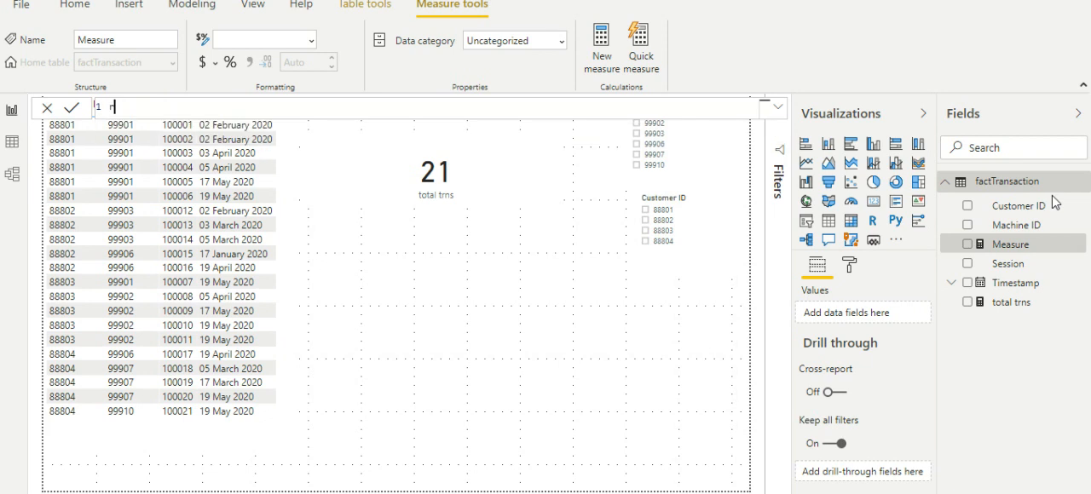
text(unning total = calc)
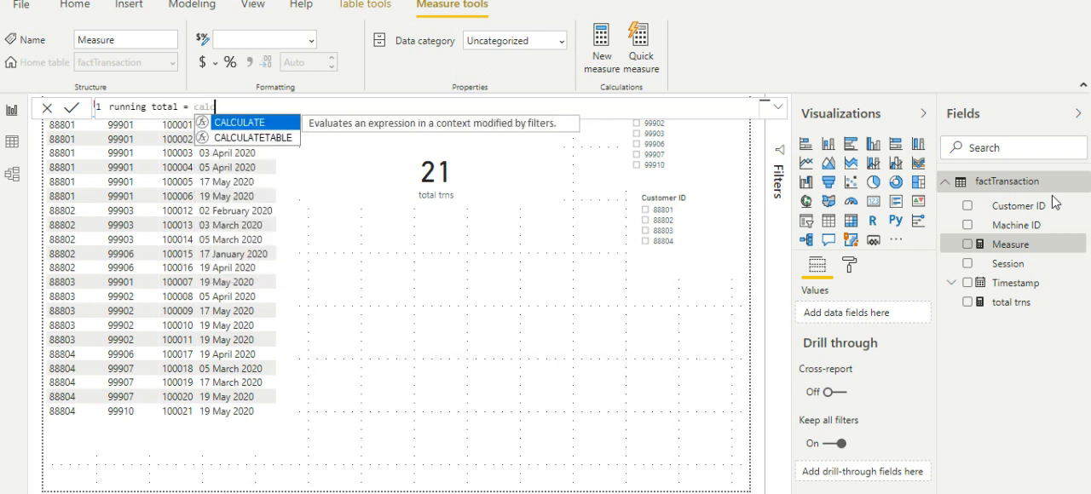
key(Tab)
text(count)
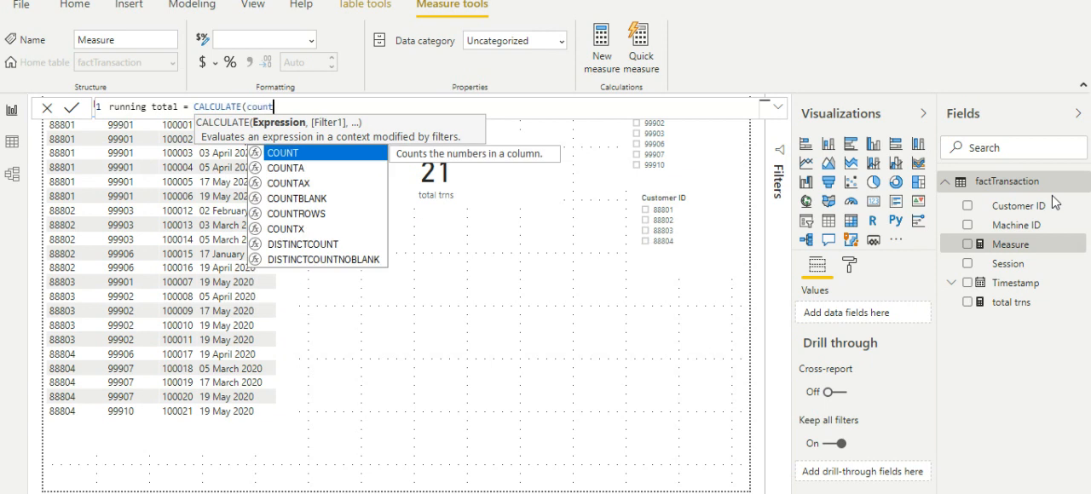
key(Tab)
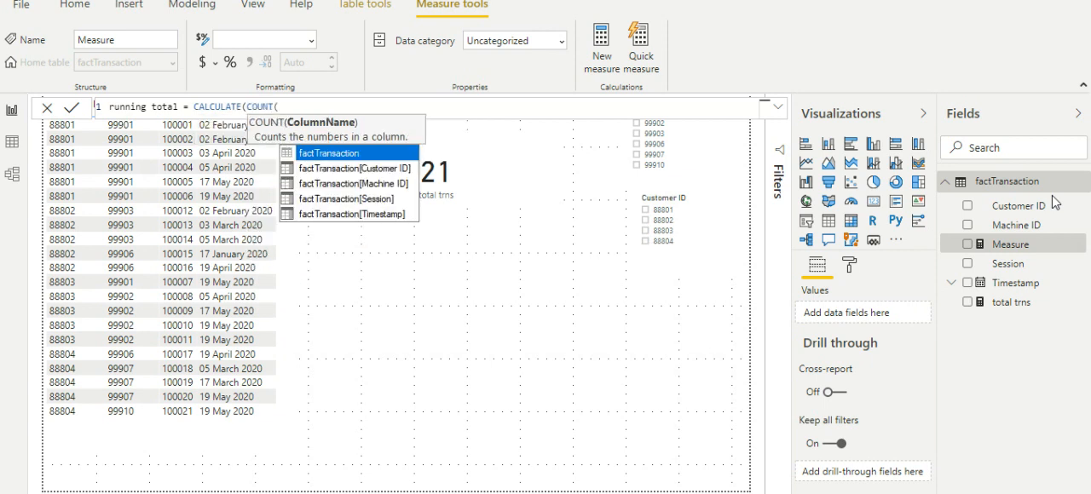
key(Escape)
text(sess)
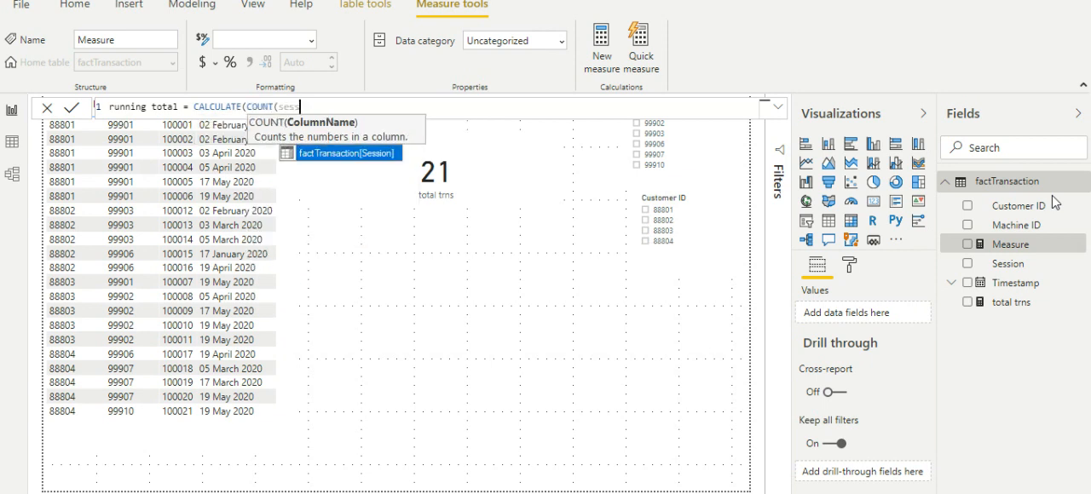
key(Tab)
Step: Add a FILTER argument over ALL(factTransaction) to the running total formula
text(), fi)
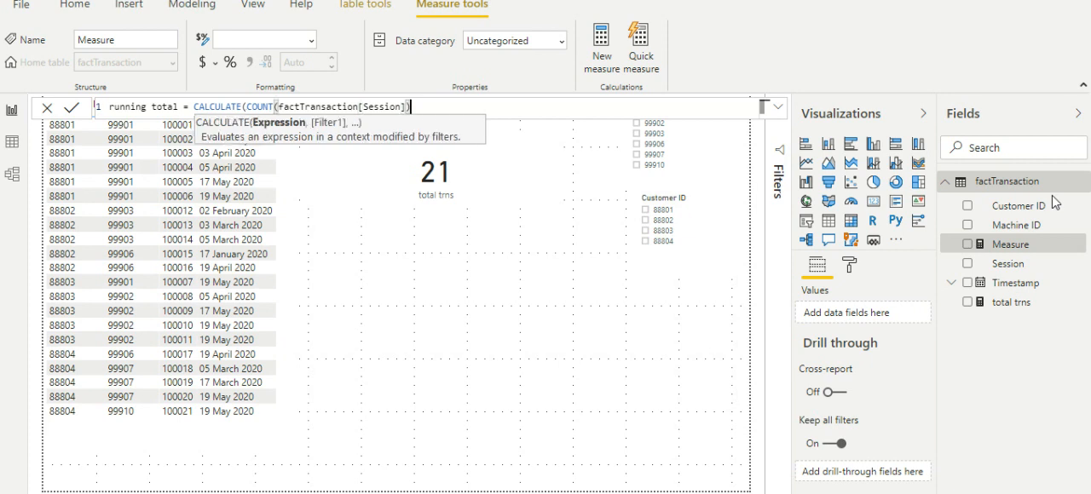
key(BackSpace)
text(il)
key(Tab)
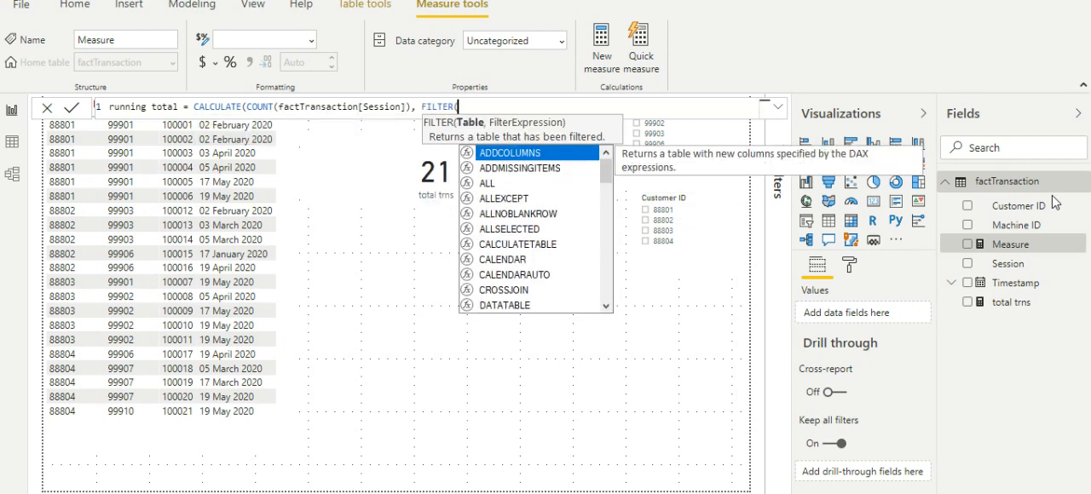
text(al)
key(Tab)
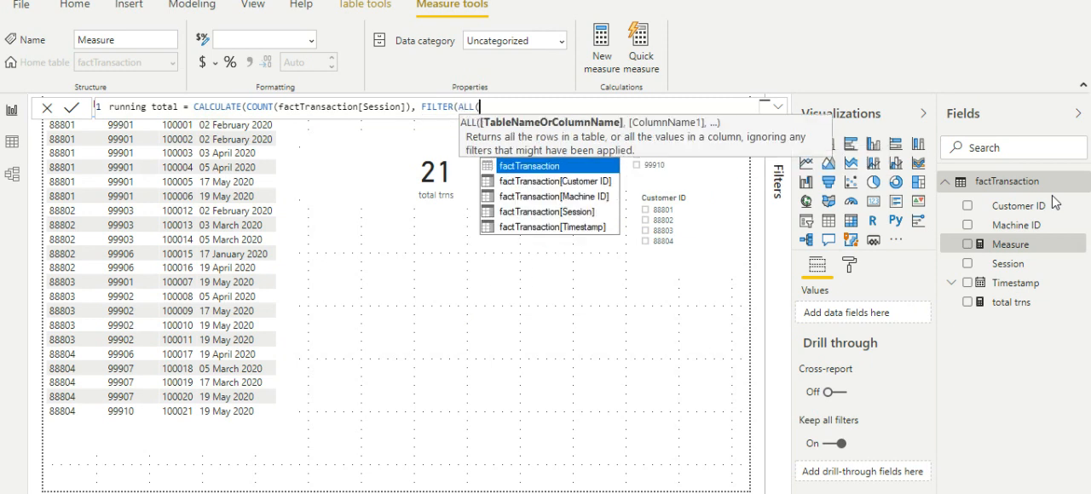
key(Tab)
text(), time)
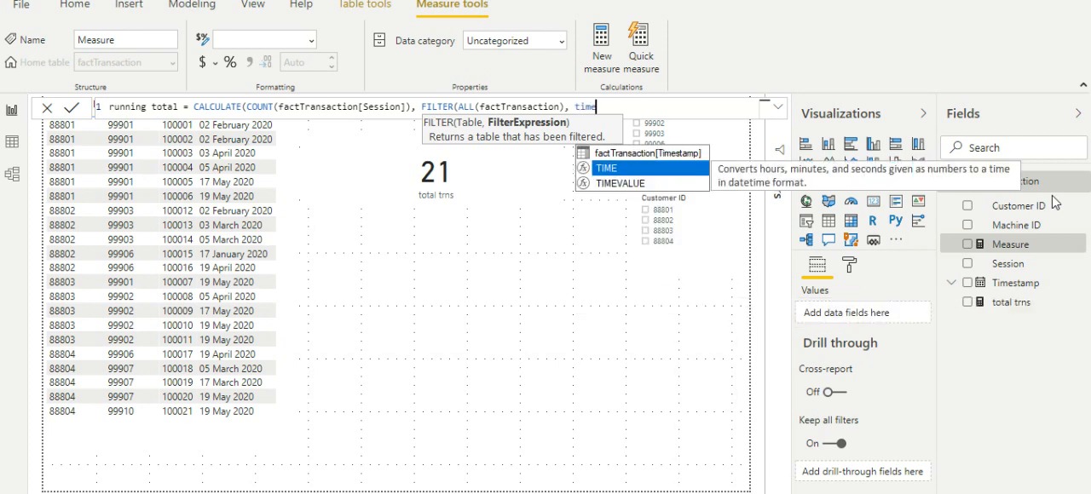
Step: Complete the running total formula with the condition factTransaction[Timestamp] <= MAX(factTransaction[Timestamp]) and commit the measure
key(Up)
key(Tab)
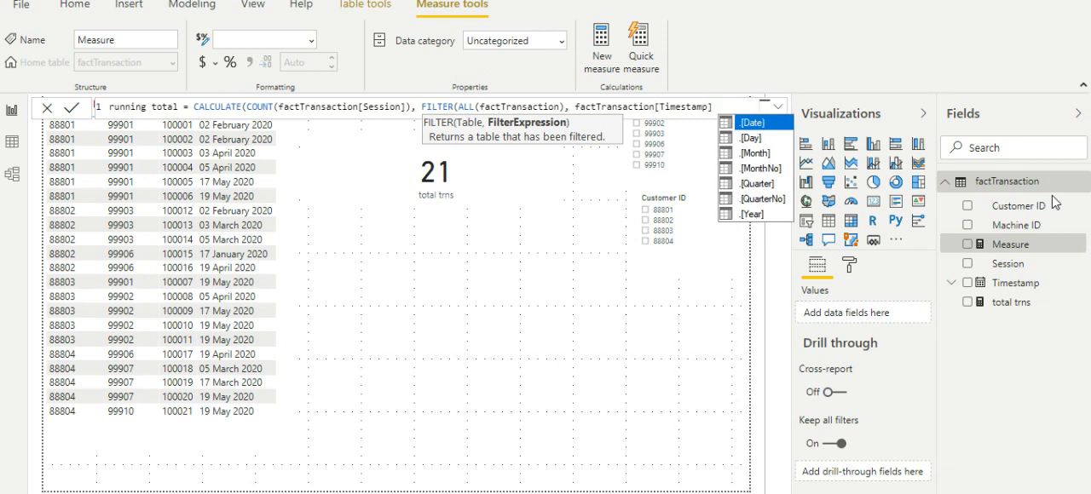
text(<= max)
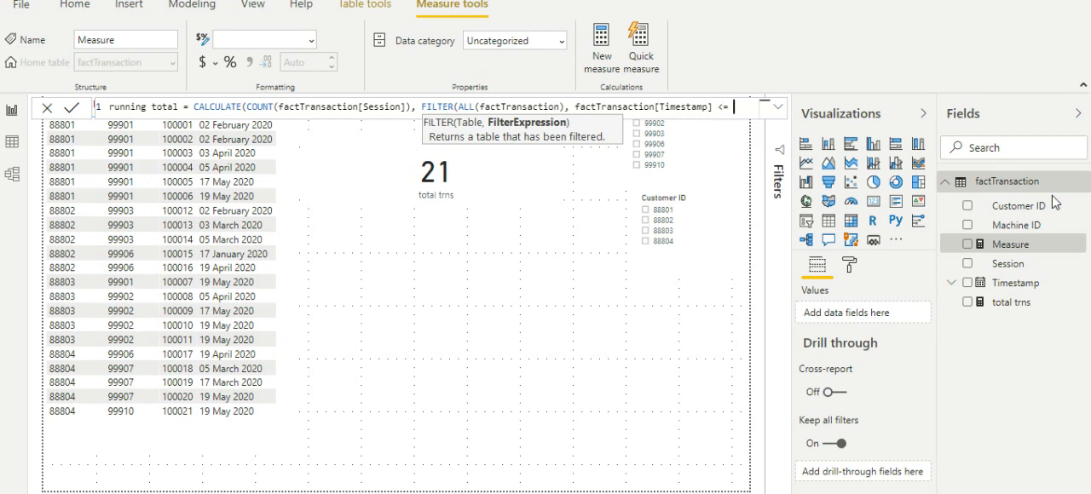
text(()
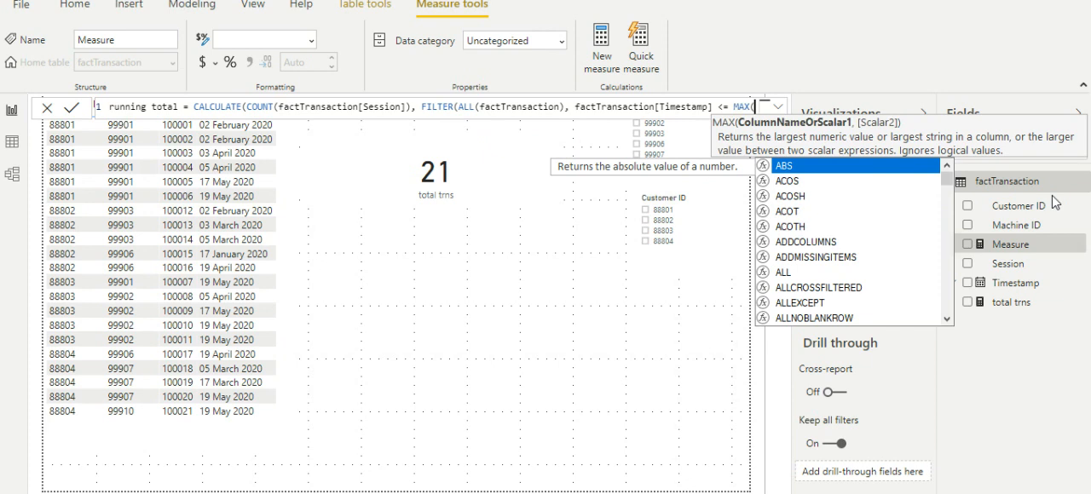
text(times)
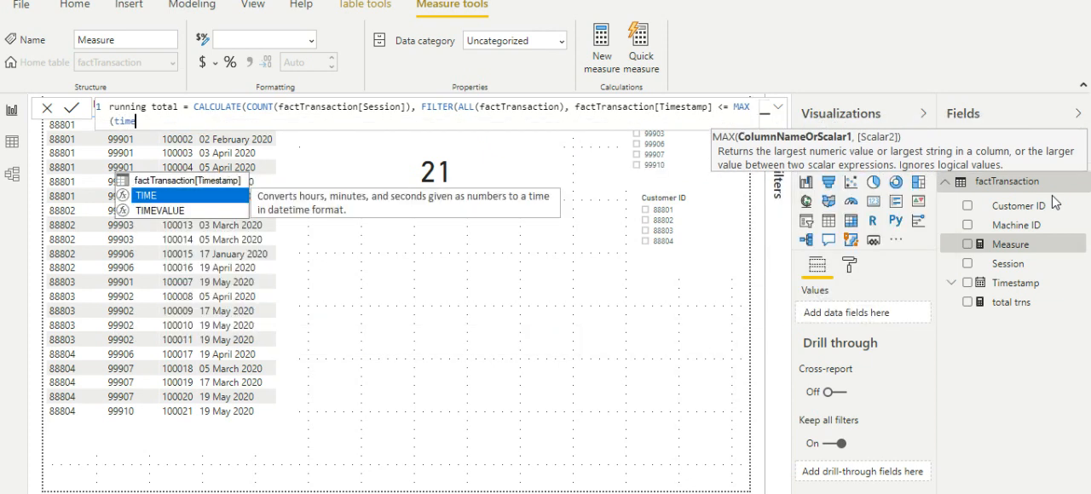
key(Tab)
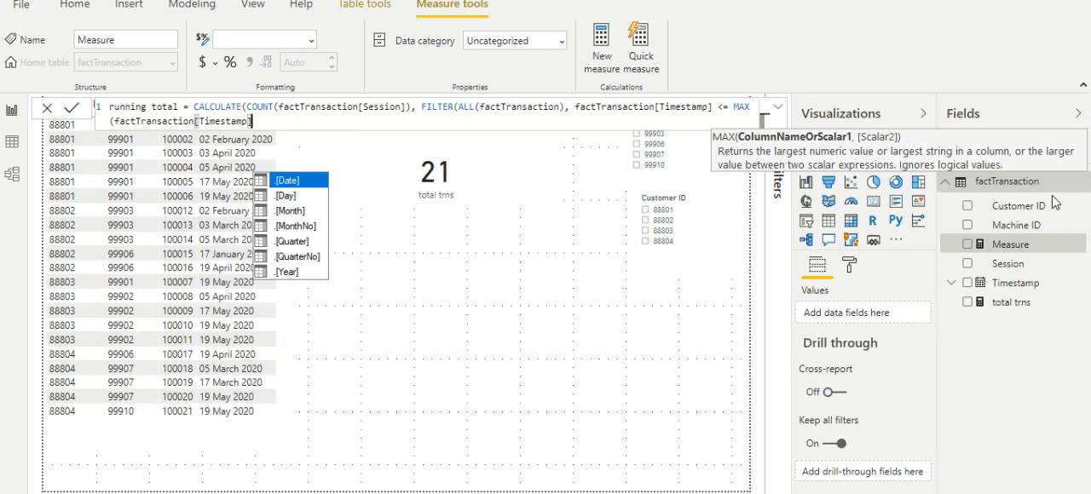
text()))
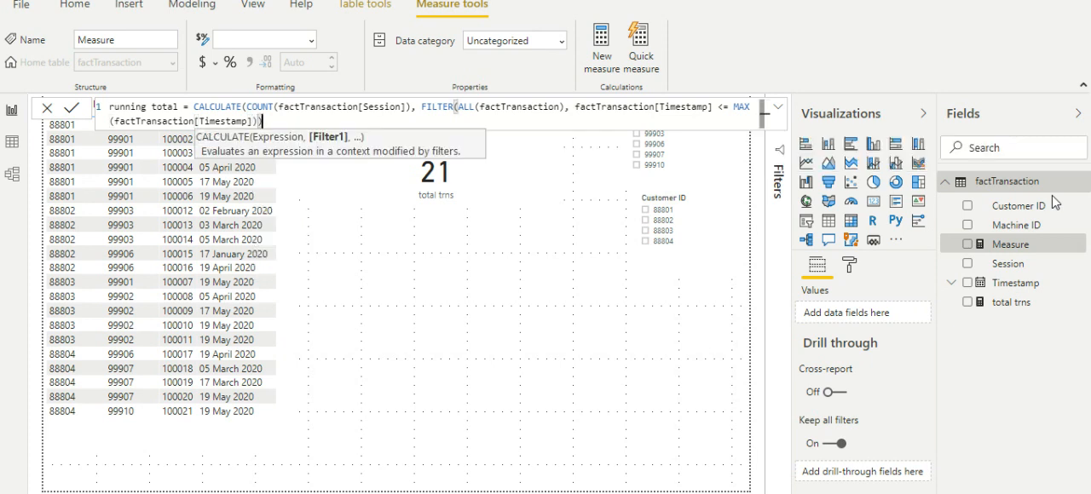
text())
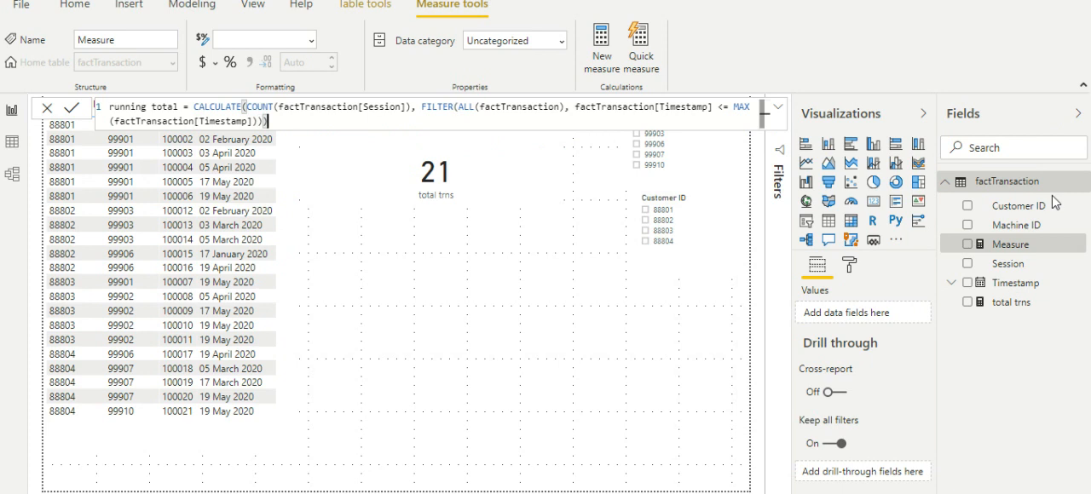
key(Return)
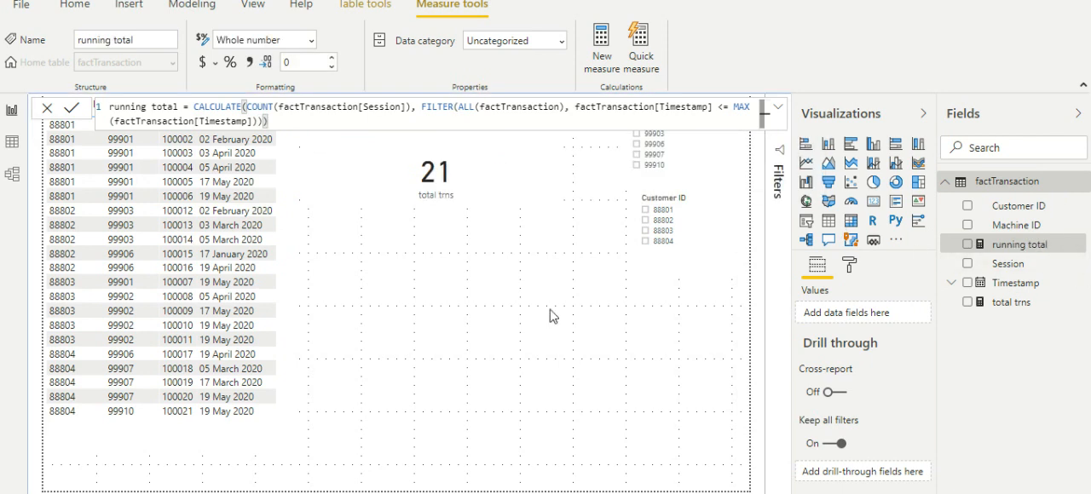
click(523, 325)
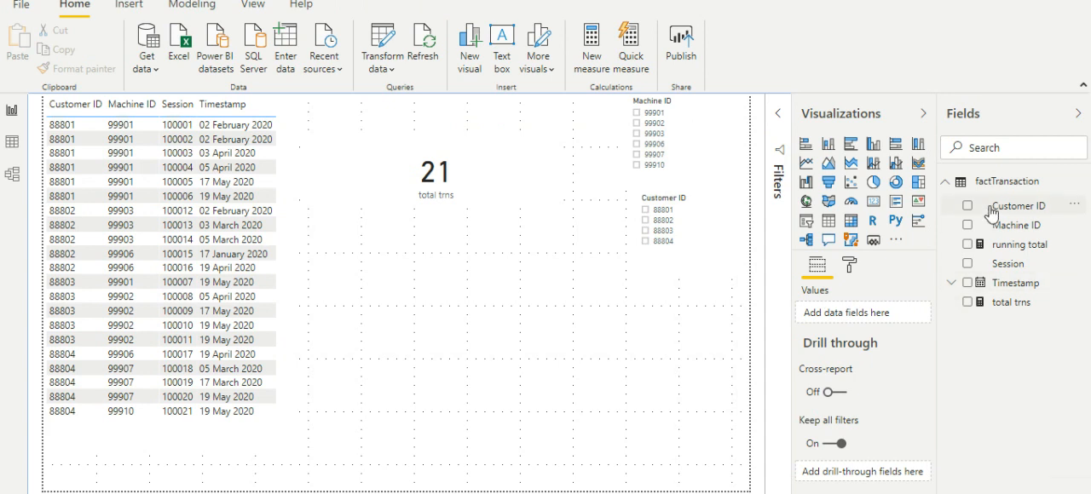
Step: Create a new table visual from the Timestamp field on the empty area of the page
click(970, 292)
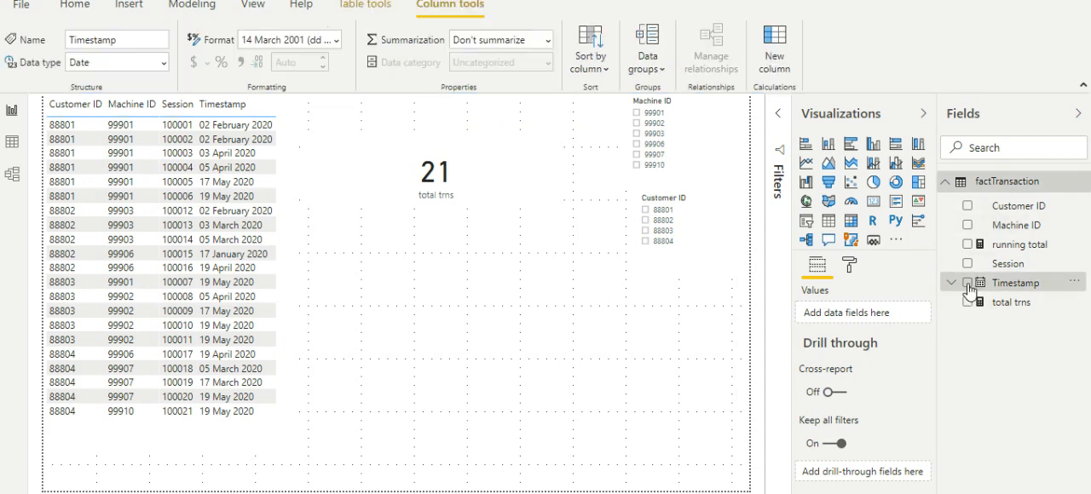
click(967, 283)
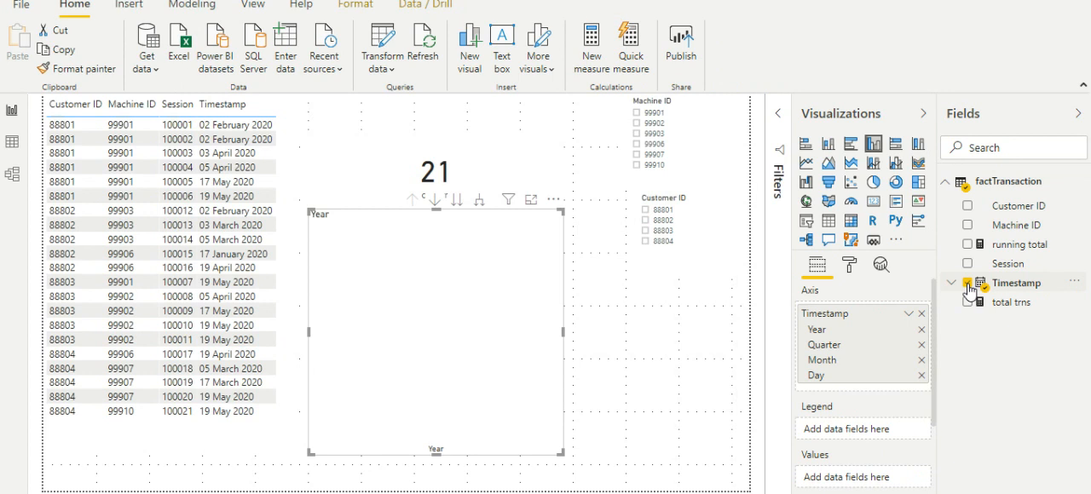
click(827, 220)
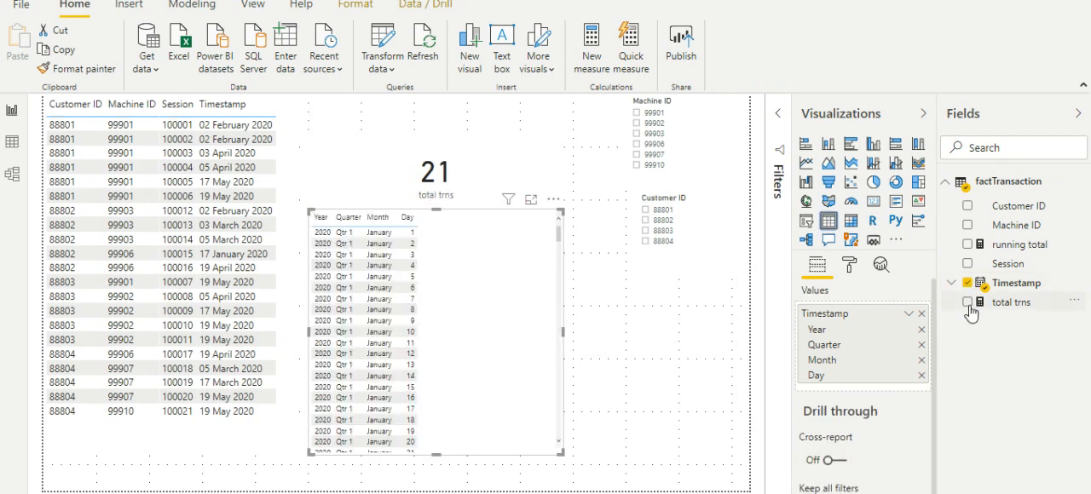
Step: Add running total to the new table, show Timestamp as plain dates instead of the date hierarchy, and shrink the table
click(967, 244)
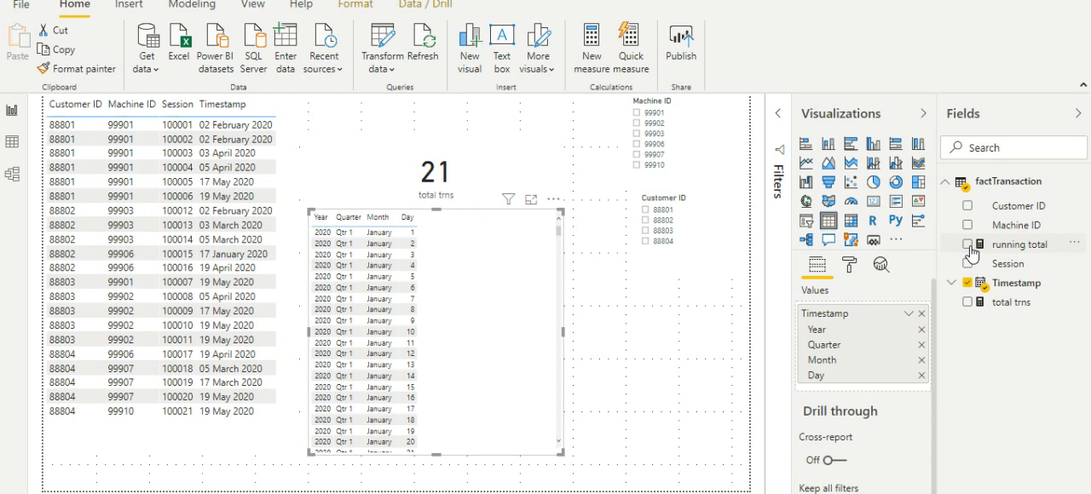
click(909, 313)
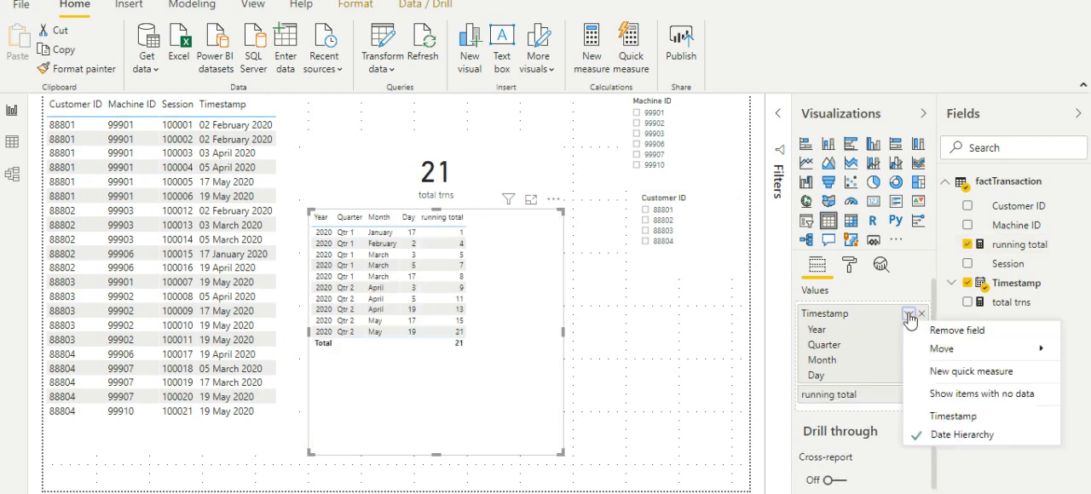
click(933, 416)
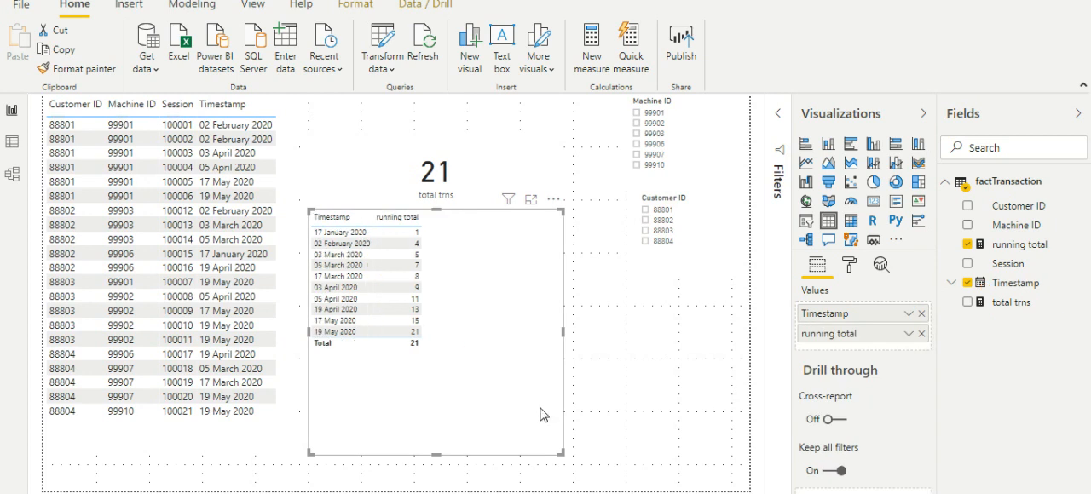
drag(562, 453, 507, 384)
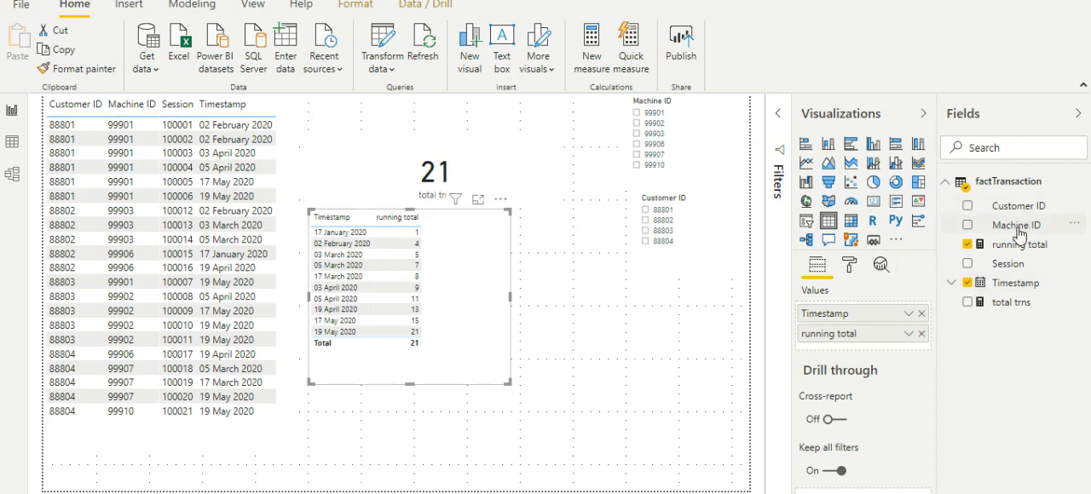
Step: Insert Machine ID and Customer ID before running total in the table and enlarge it to fit all rows and columns
drag(1019, 230, 861, 323)
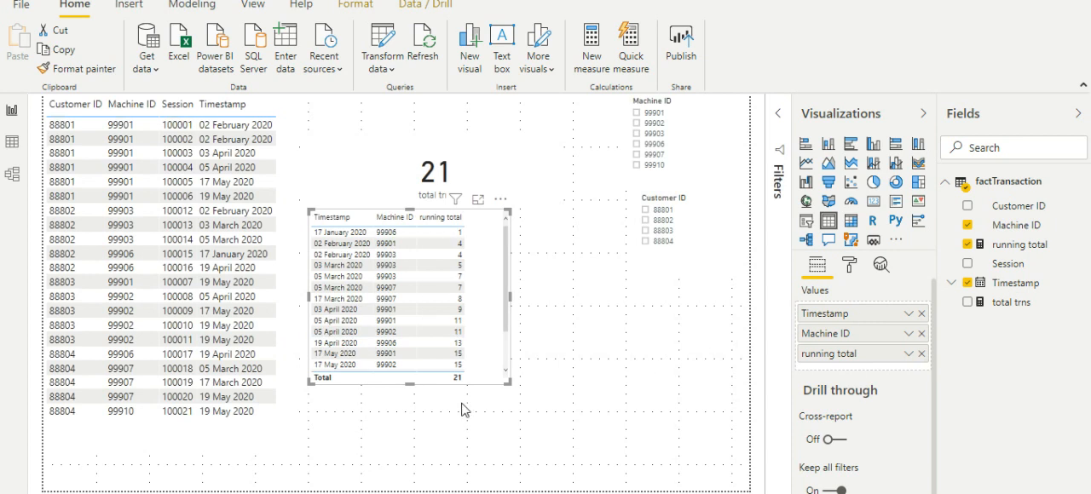
drag(508, 384, 513, 483)
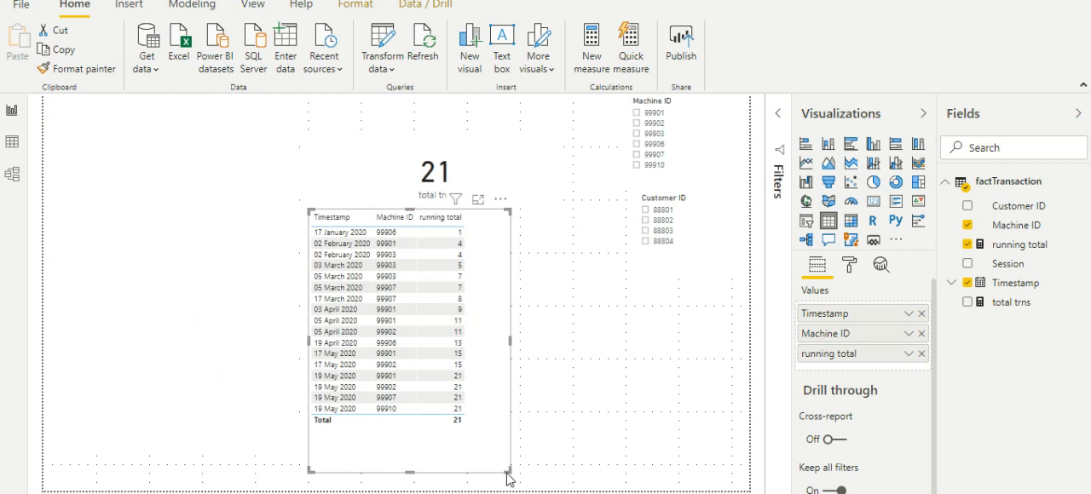
drag(505, 469, 508, 479)
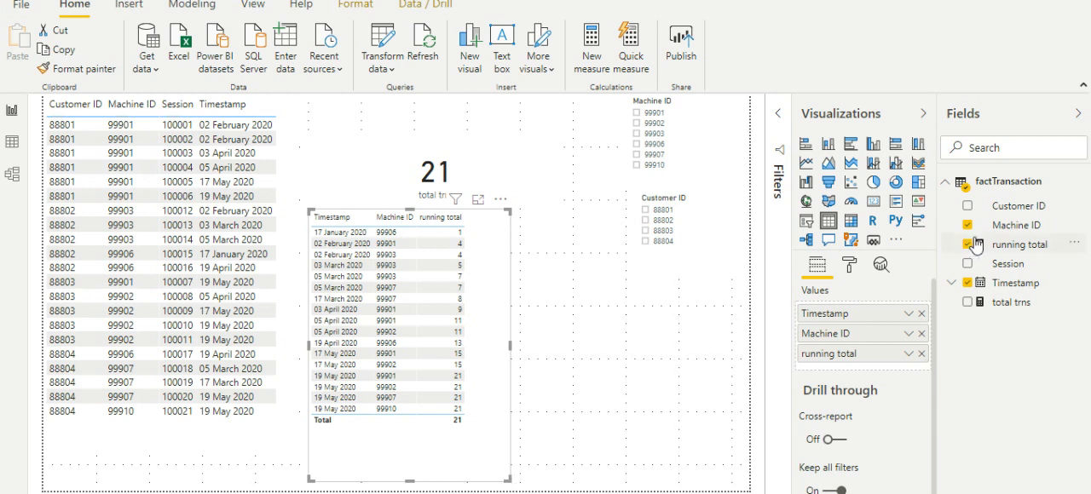
drag(1029, 208, 880, 350)
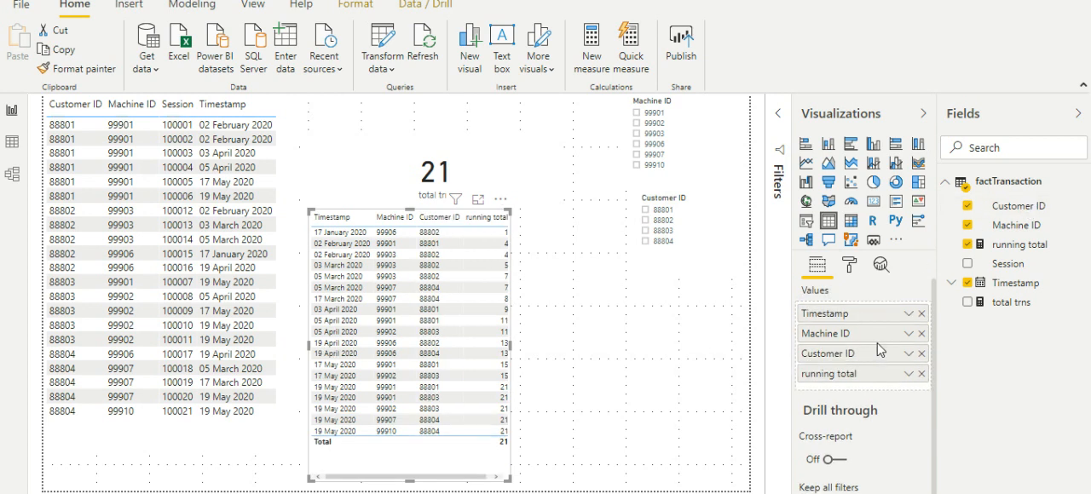
drag(511, 344, 554, 346)
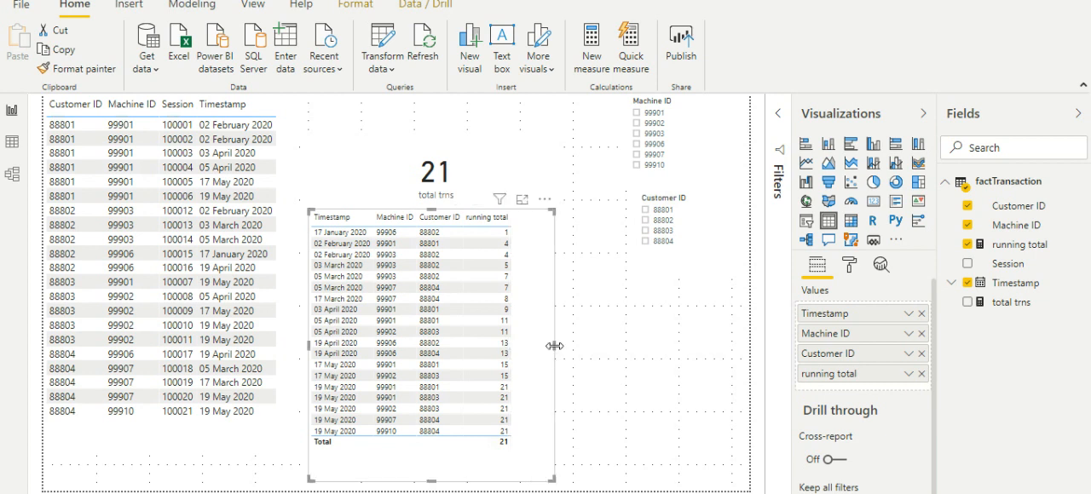
Step: Filter the report page to Machine ID 99901 and compare the total trns card with the running total table
click(654, 114)
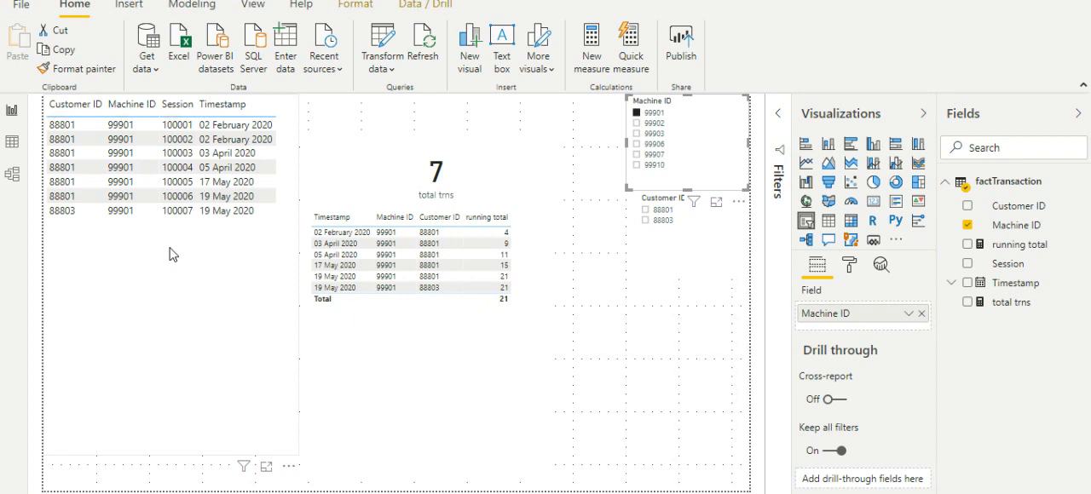
click(433, 168)
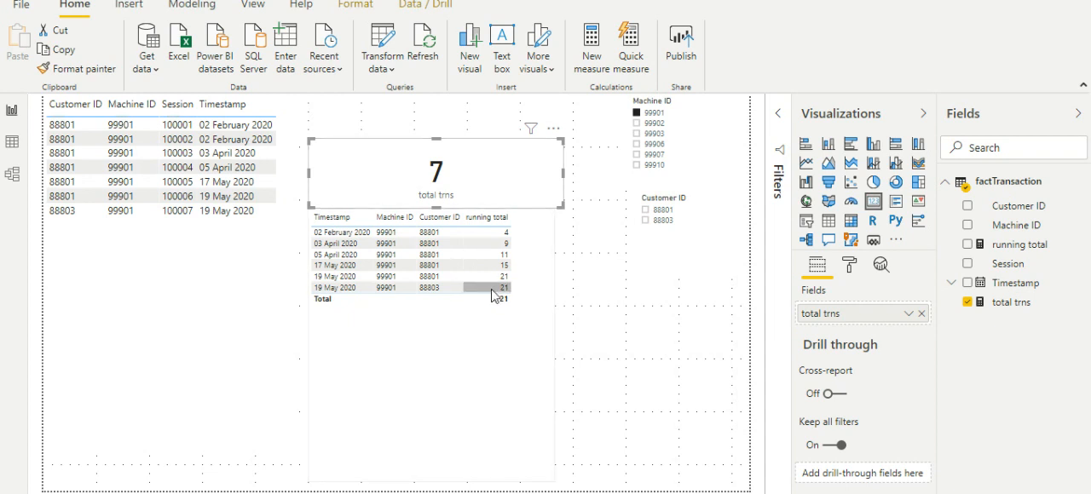
click(491, 332)
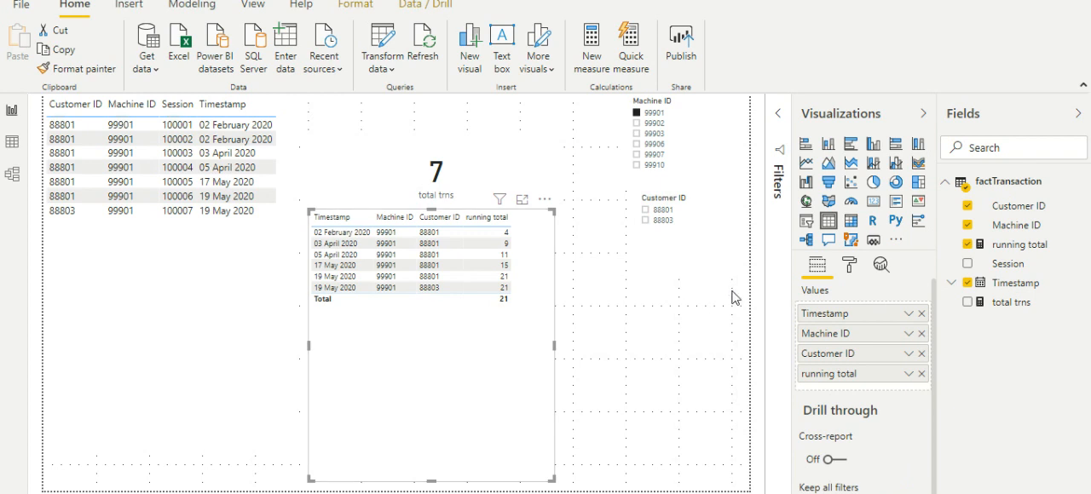
Step: Rename the running total measure to ytd running total in its formula
click(1019, 244)
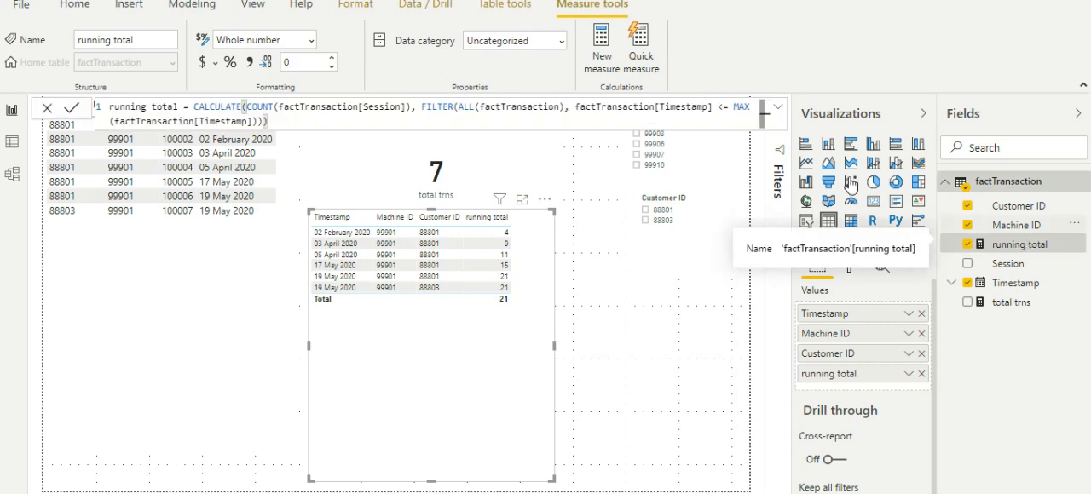
click(110, 109)
text(vtc)
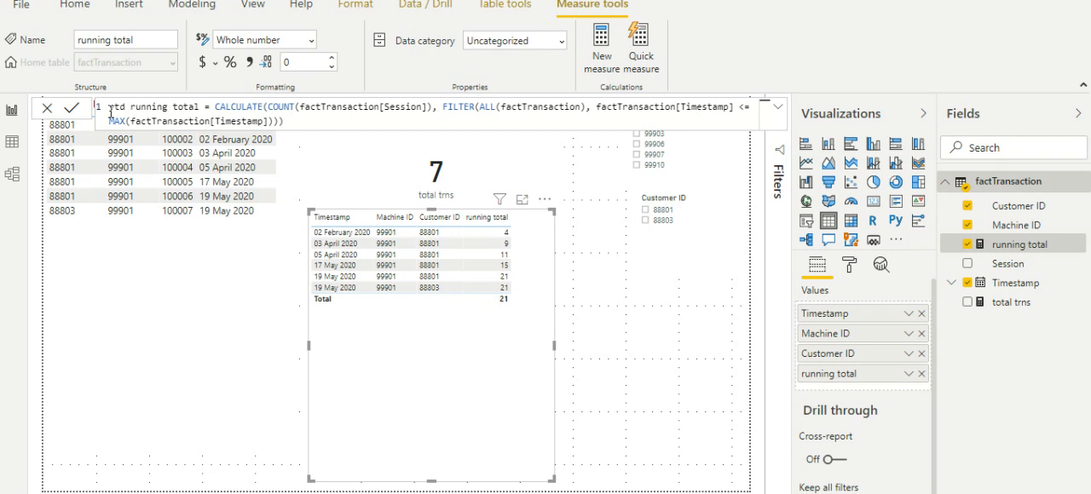
key(Return)
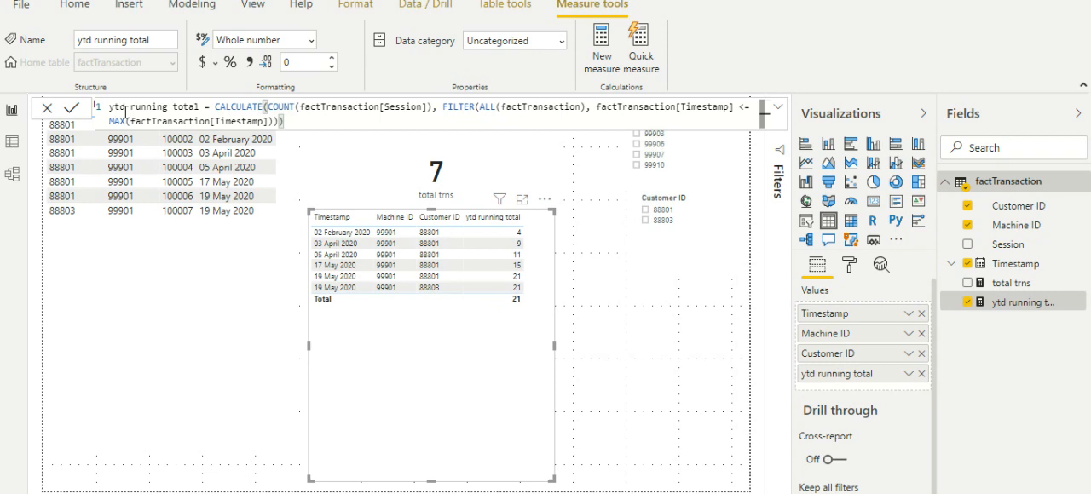
Step: Append && factTransaction[Machine ID] after the Timestamp condition in the FILTER of the ytd running total formula
click(273, 122)
text()&&)
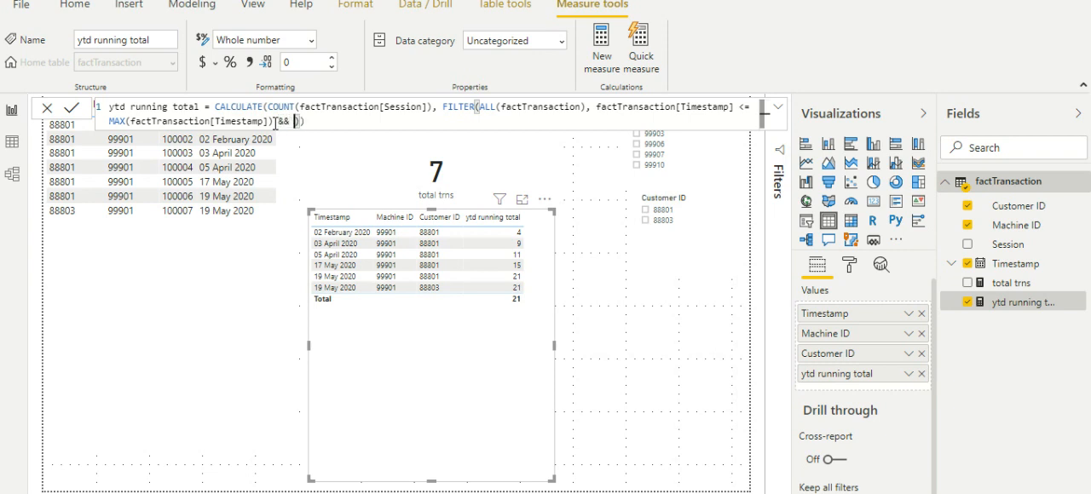
text( m)
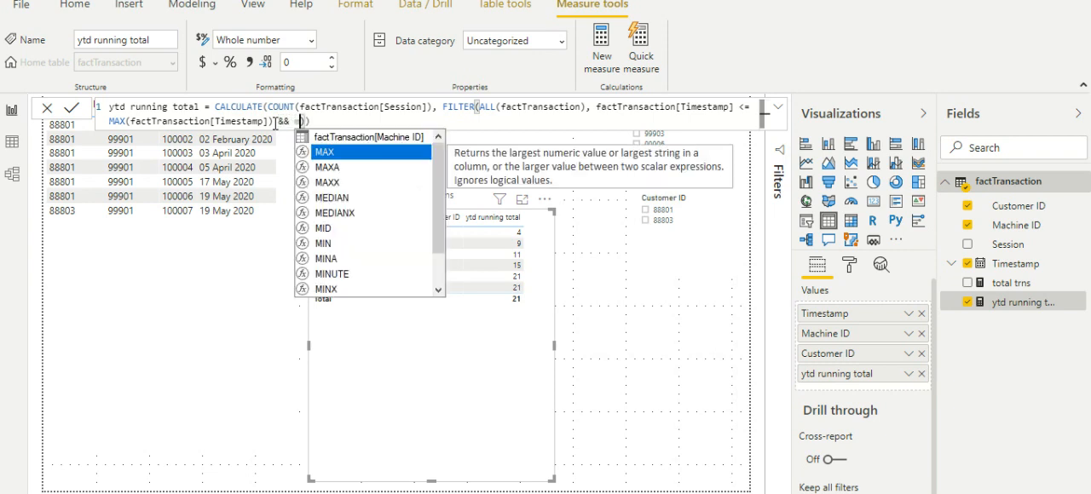
key(Up)
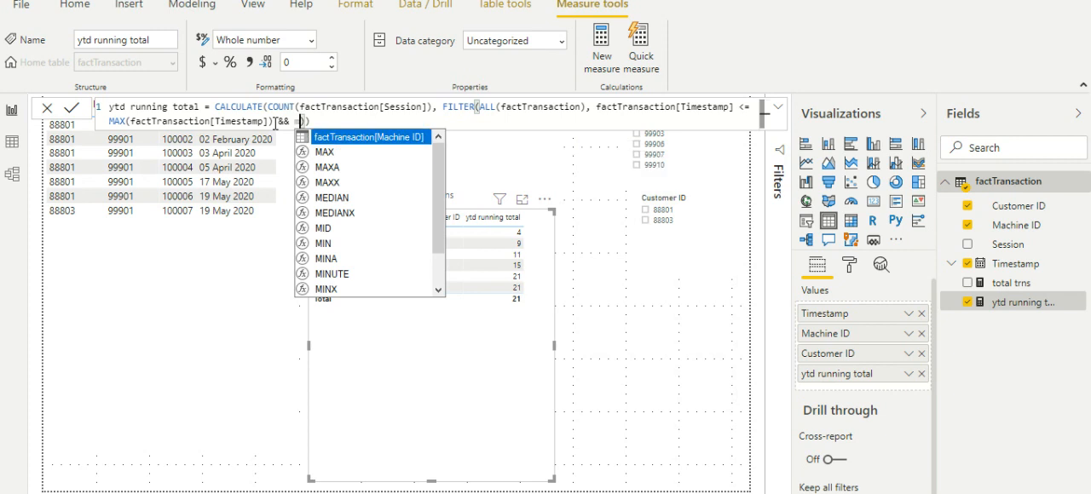
key(Tab)
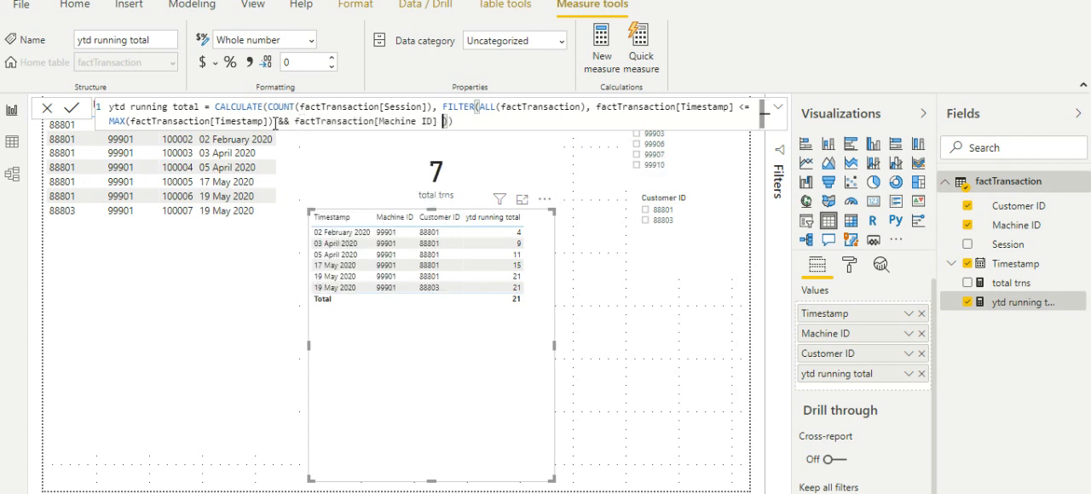
Step: Complete the Machine ID condition with <= SELECTEDVALUE(factTransaction[Machine ID])
text(<= selec)
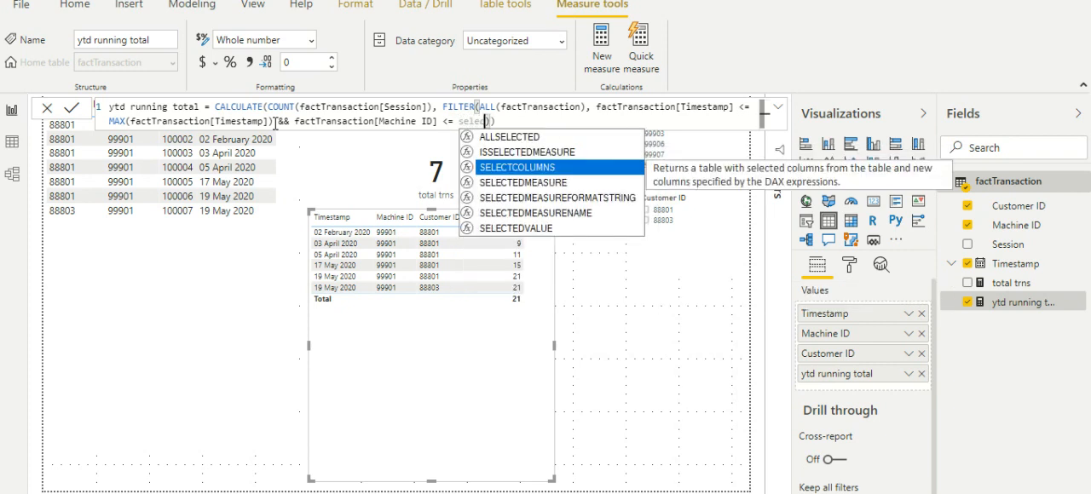
key(Down)
key(Down)
key(Down)
key(Down)
key(Down)
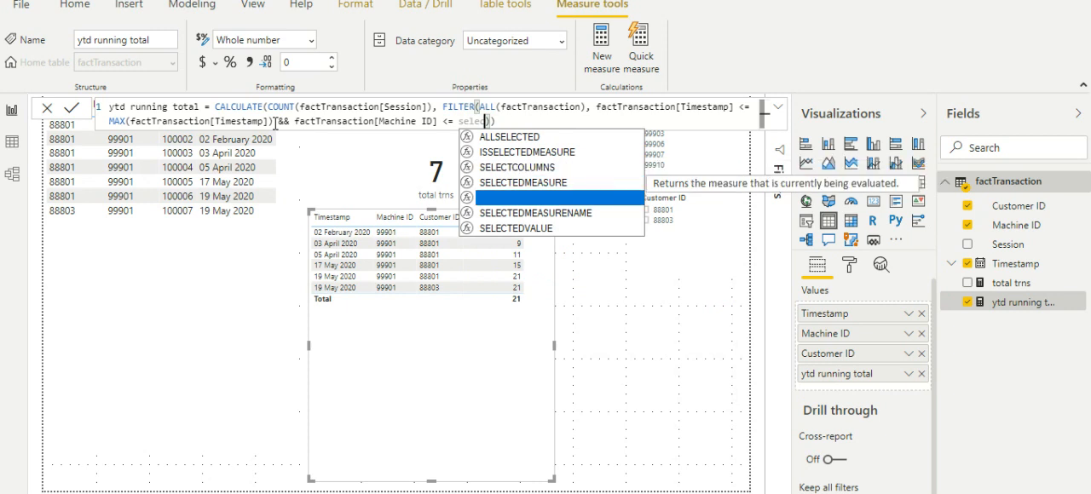
key(Tab)
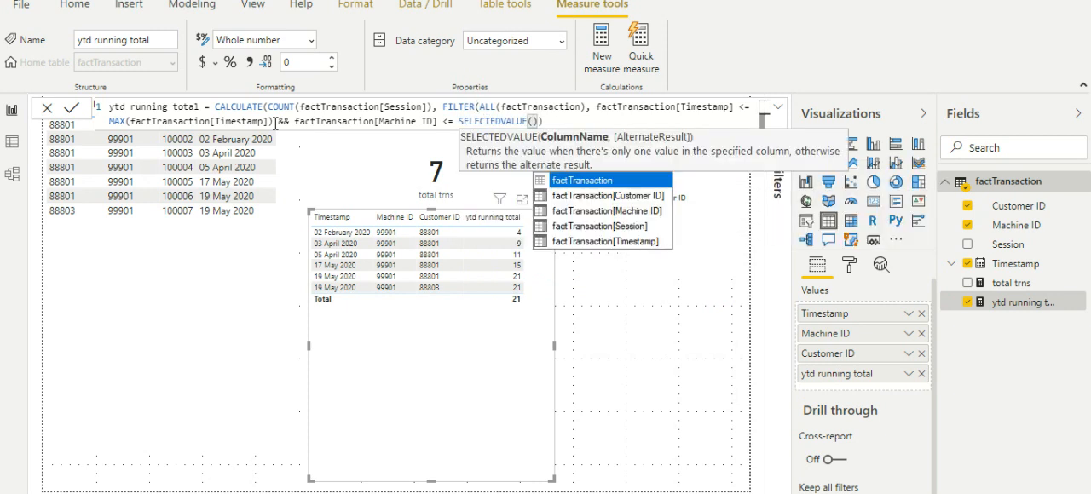
key(Down)
key(Down)
key(Tab)
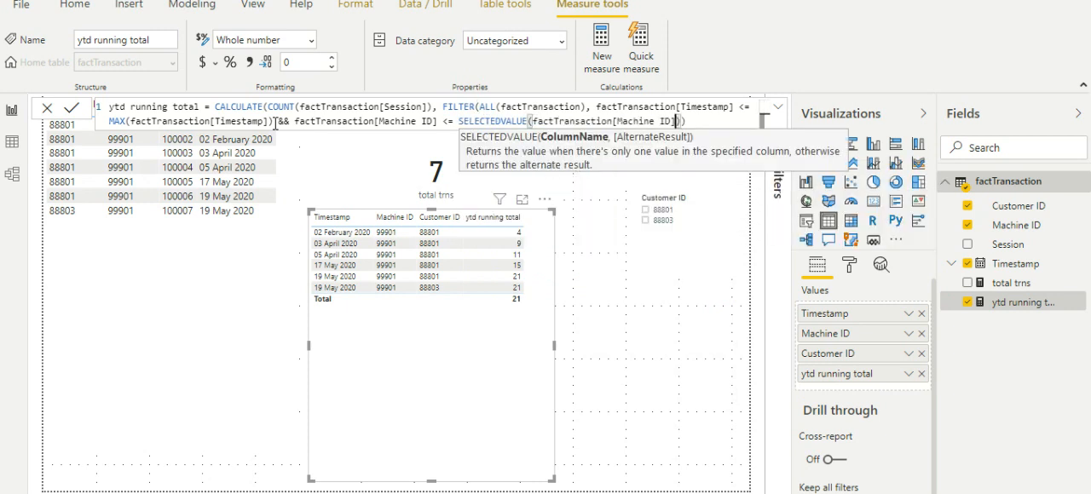
text())
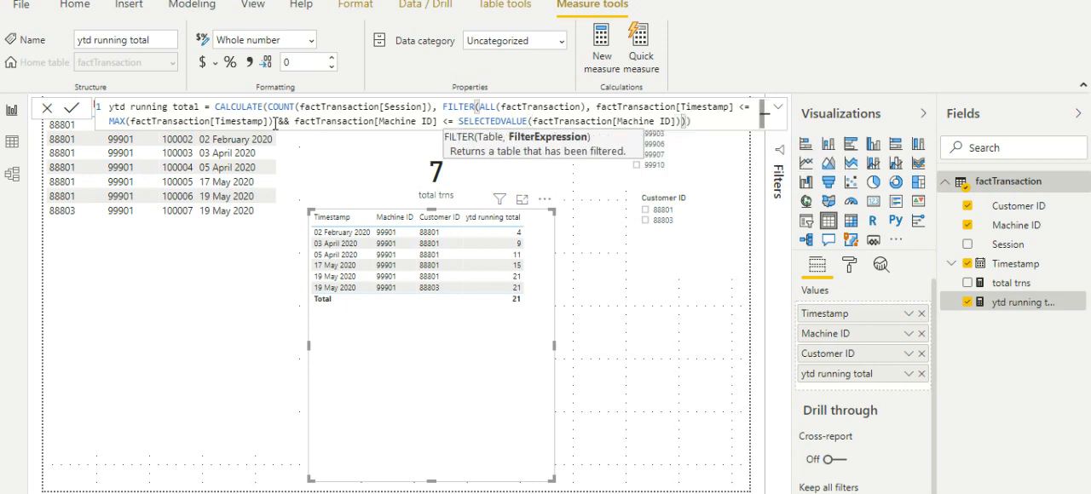
Step: Change the operator in the Machine ID condition to == and commit the ytd running total measure
key(Left)
key(Left)
key(Left)
key(Left)
key(Left)
key(Left)
key(Left)
key(Left)
key(Left)
key(Left)
key(Left)
key(Left)
key(Left)
key(Left)
key(Left)
key(Left)
key(Left)
key(Left)
key(Left)
key(Left)
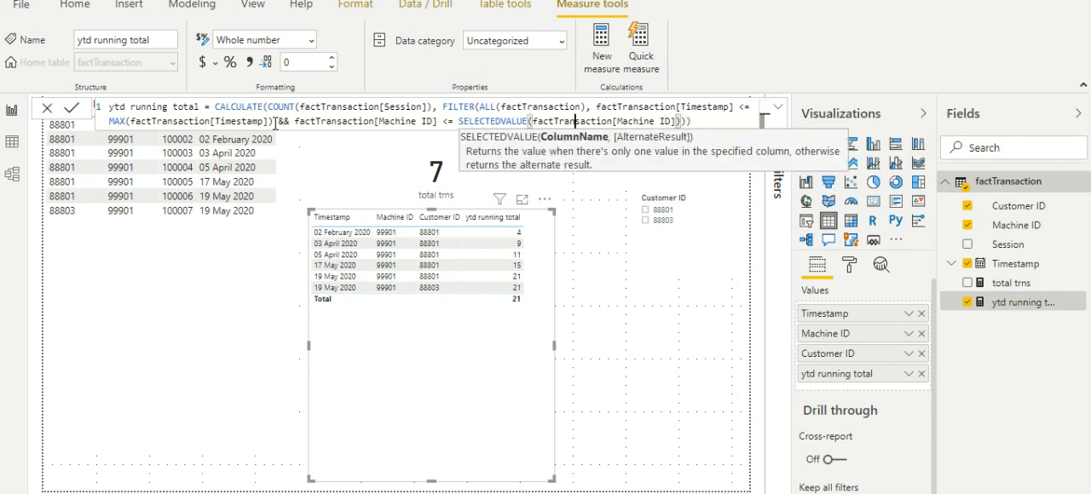
key(Left)
key(Left)
key(Left)
key(Left)
key(Left)
key(Left)
key(Left)
key(Left)
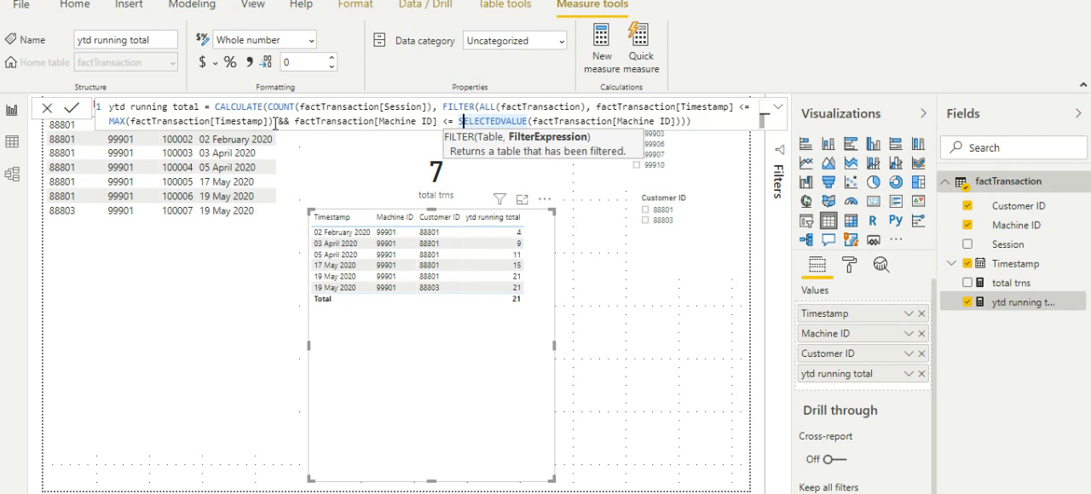
key(BackSpace)
key(BackSpace)
text(==)
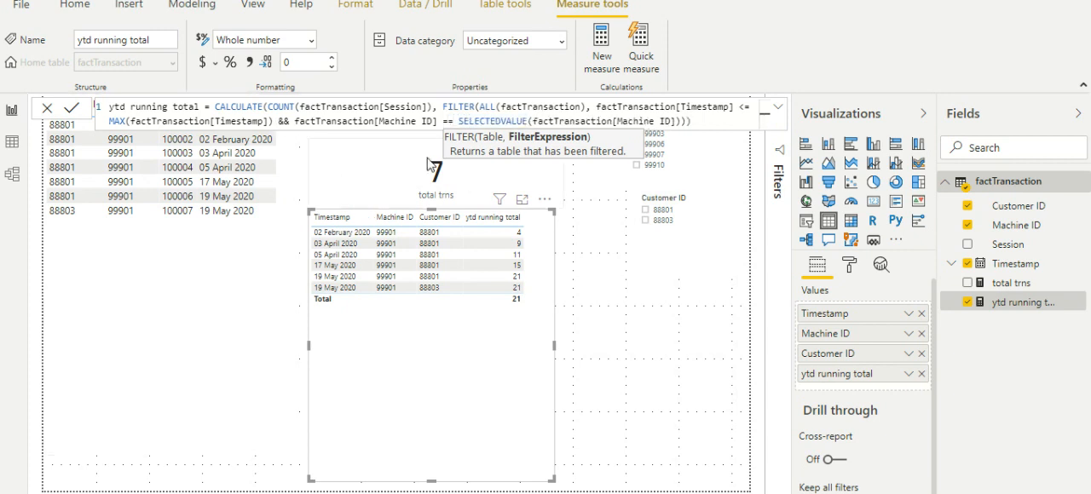
drag(437, 122, 382, 129)
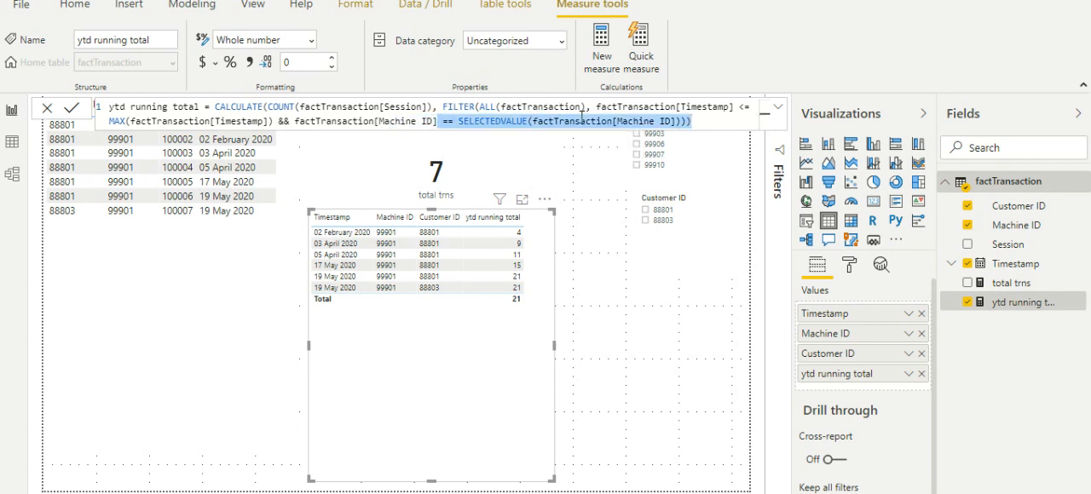
click(584, 121)
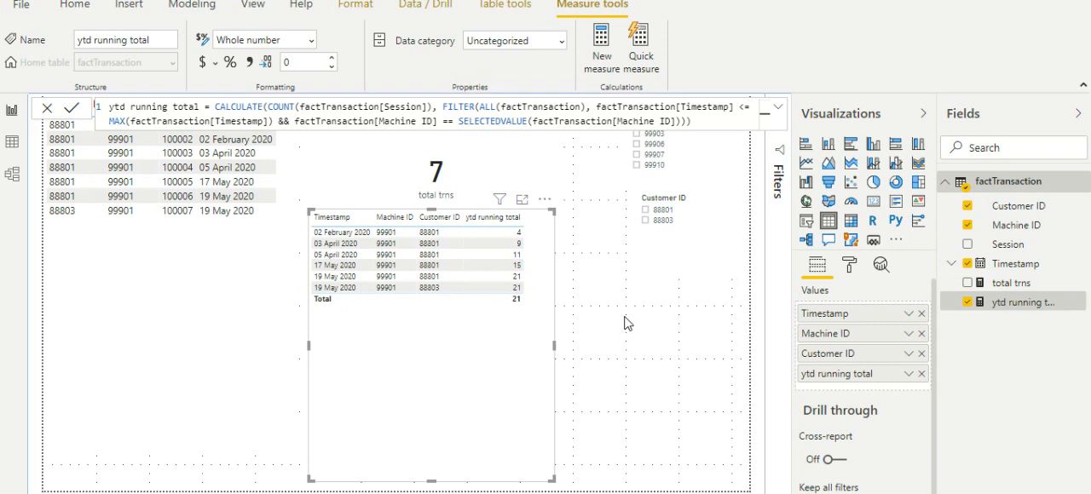
key(Return)
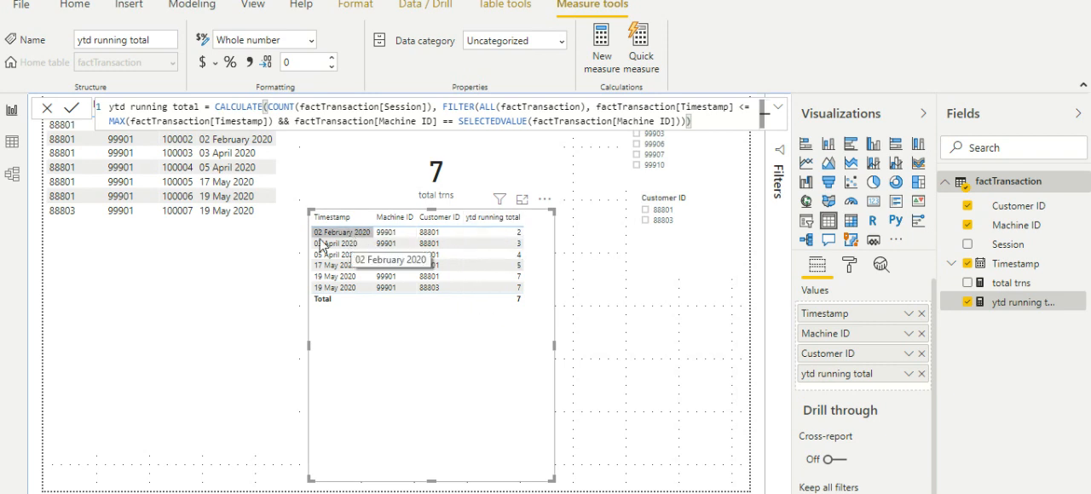
Step: Append && factTransaction[Customer ID] after the Machine ID condition in the FILTER of the ytd running total measure
click(173, 300)
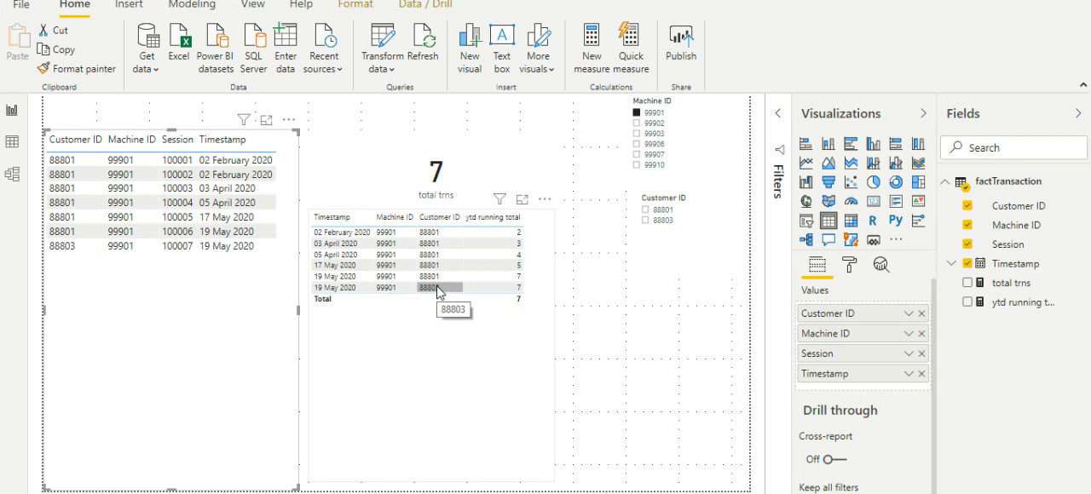
click(1022, 304)
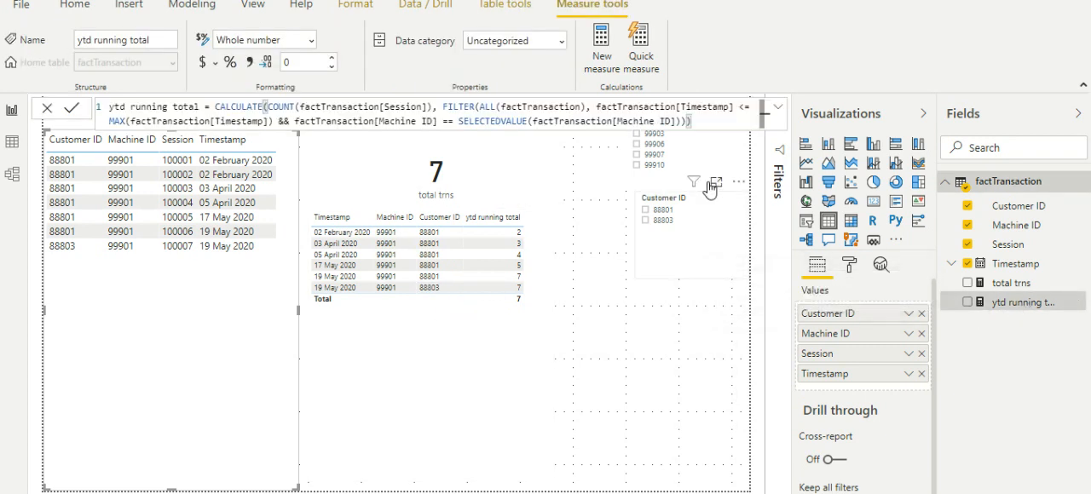
click(677, 121)
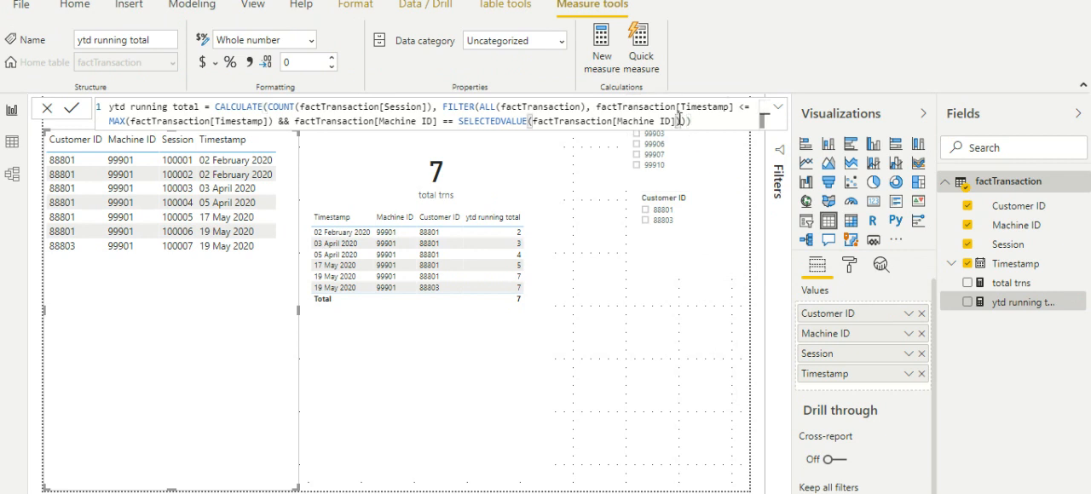
click(680, 121)
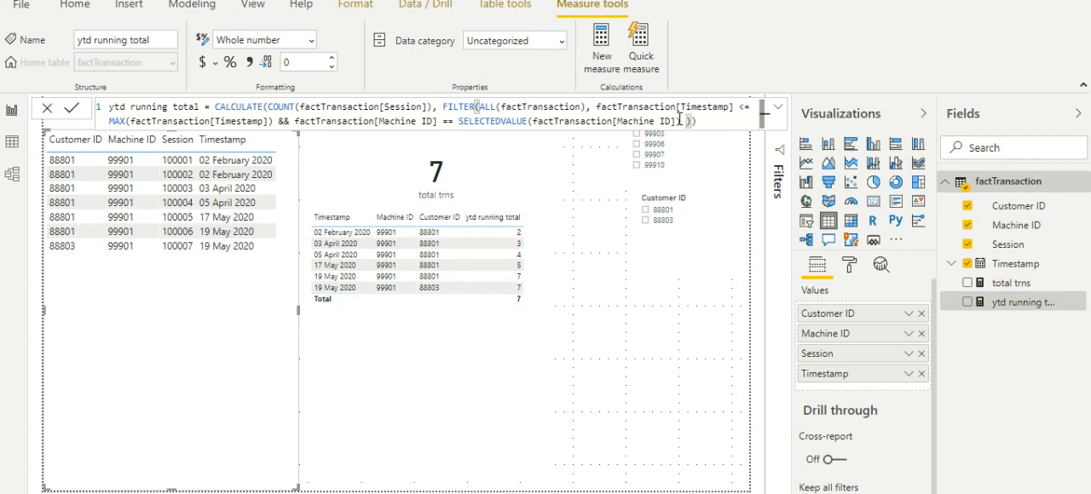
text(&& cus)
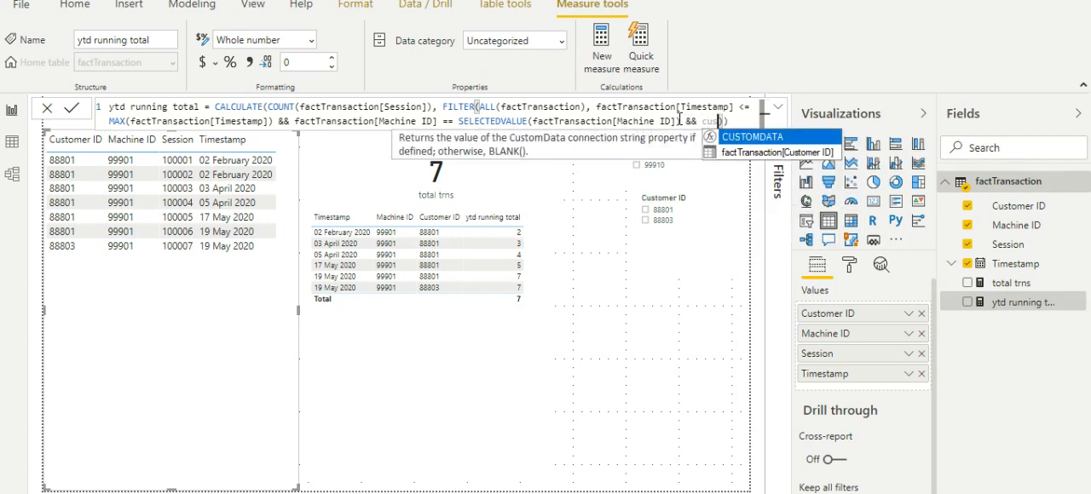
key(Down)
key(Tab)
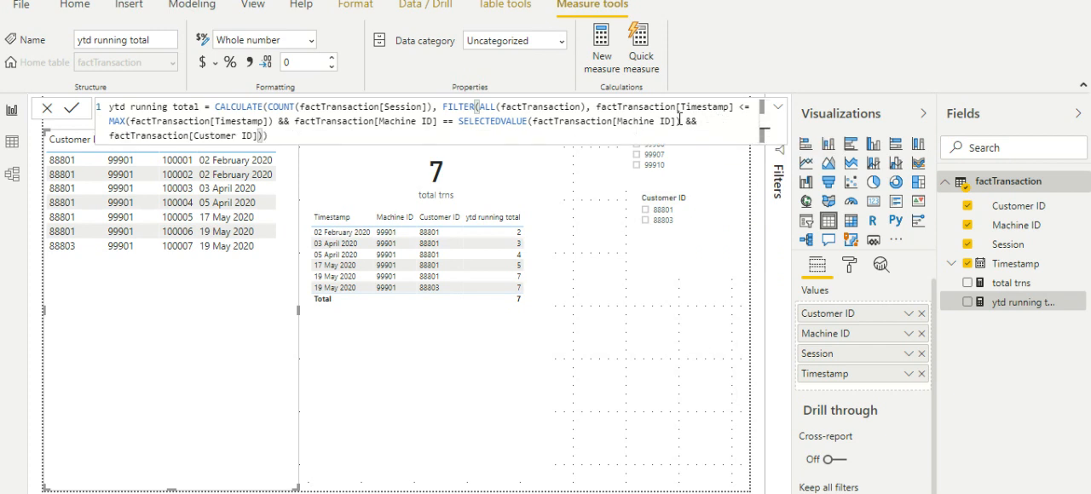
Step: Complete the Customer ID condition with == SELECTEDVALUE(factTransaction[Customer ID]) and commit the ytd running total measure
text(= selec)
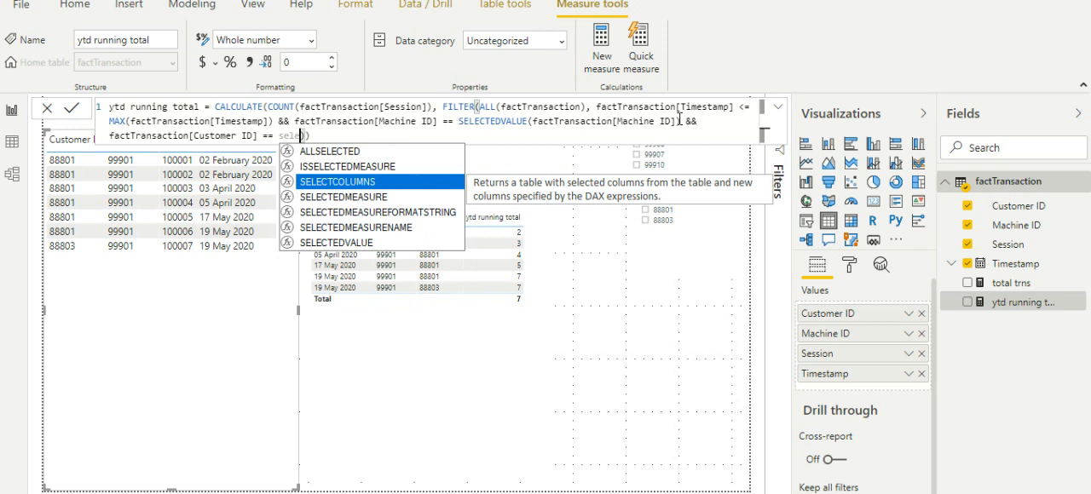
key(Down)
key(Down)
key(Down)
key(Down)
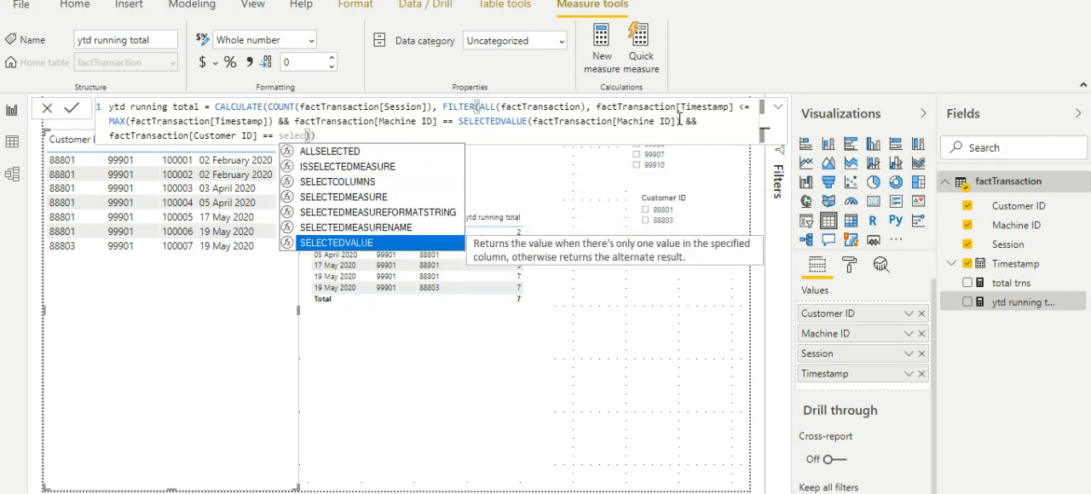
key(Tab)
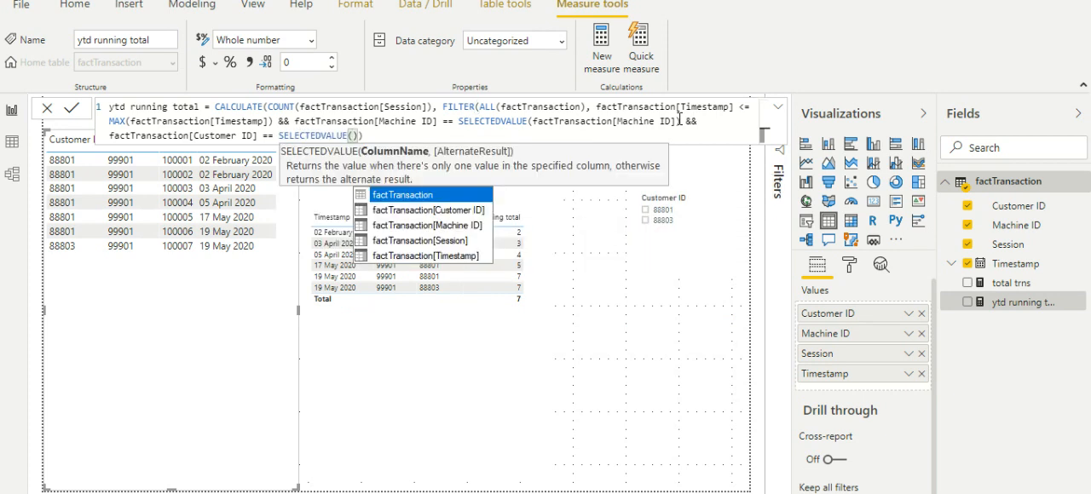
key(Down)
key(Tab)
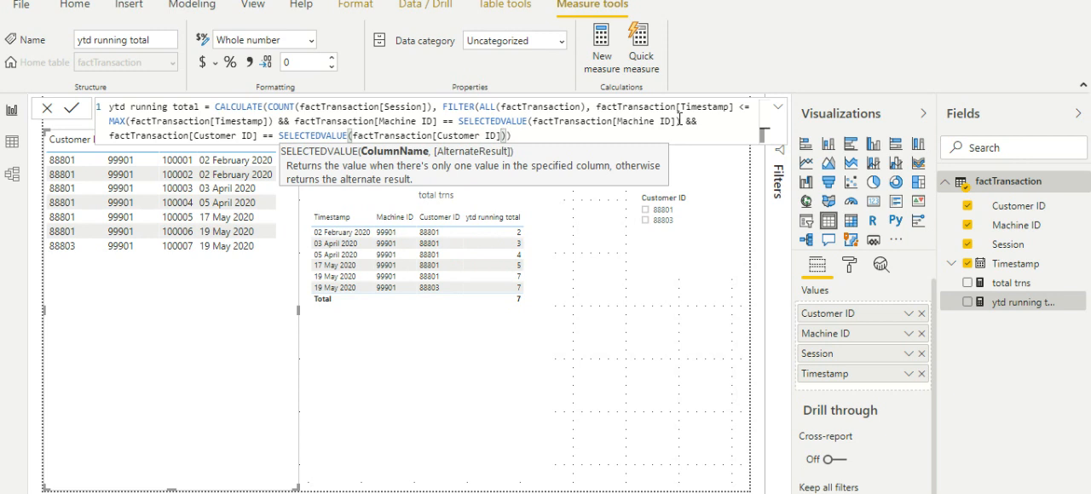
text())
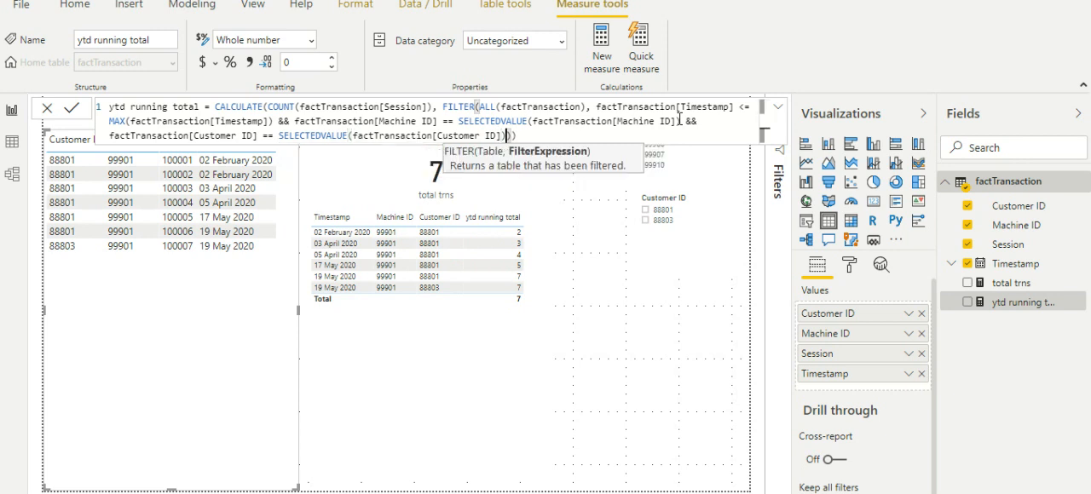
key(Return)
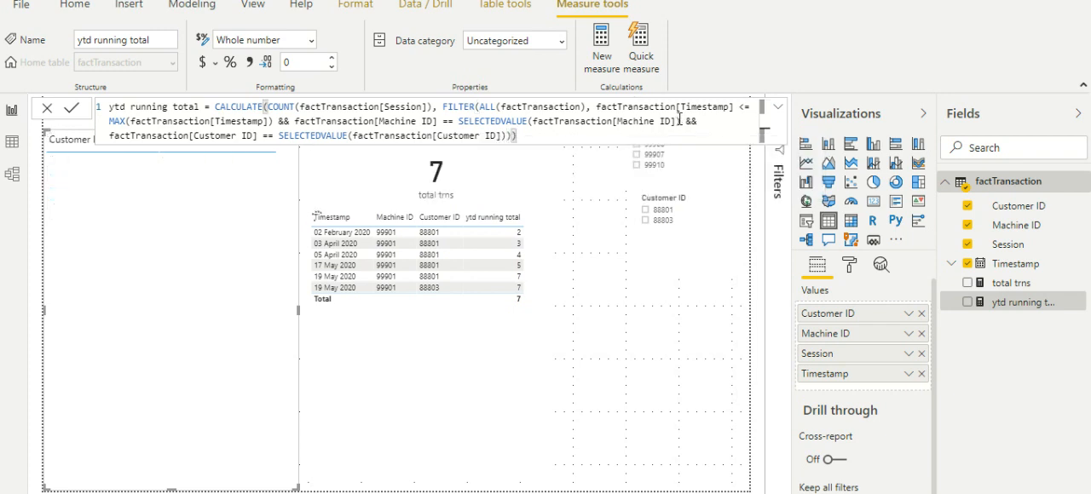
click(499, 342)
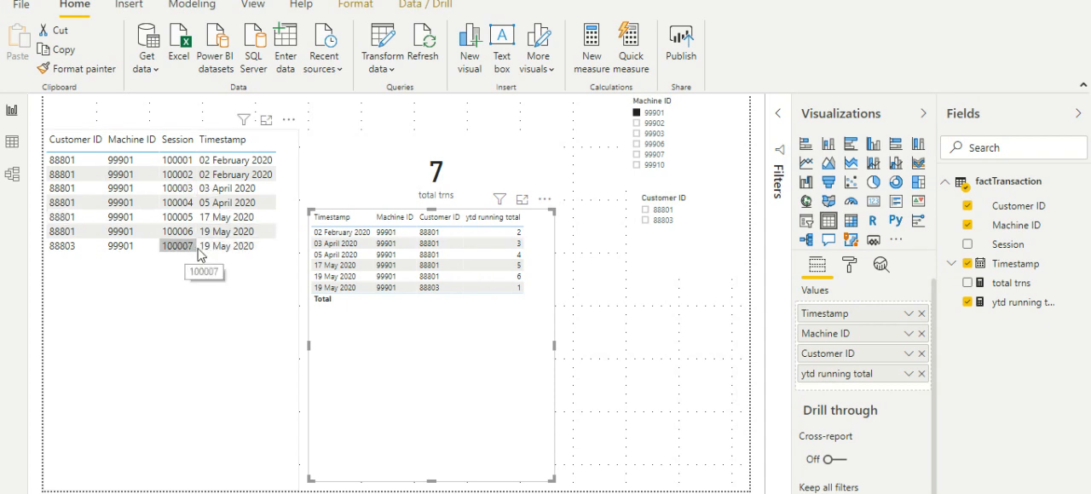
Step: Check the running totals by filtering the report to the second and then the first listed Customer ID, then clear that filter
click(646, 221)
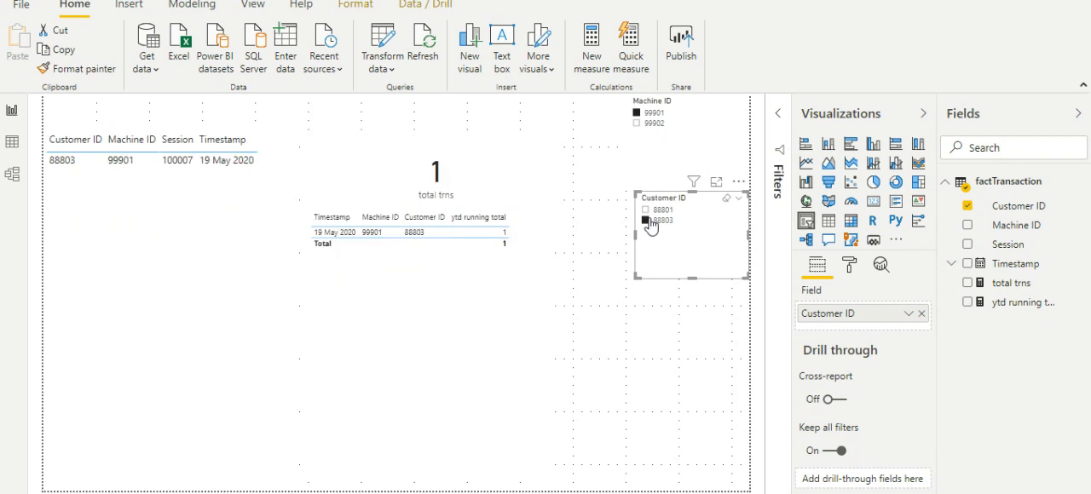
click(648, 211)
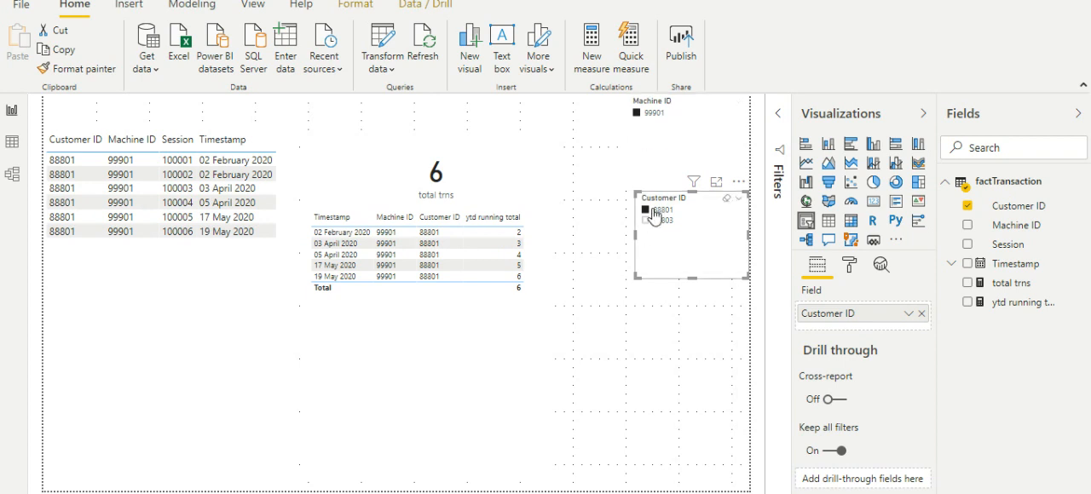
click(652, 210)
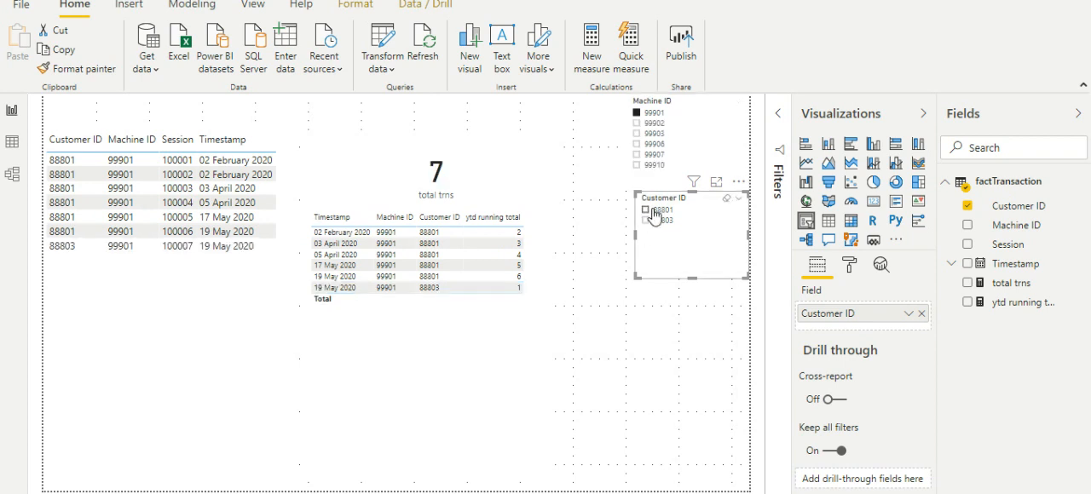
Step: Check the running totals by filtering to Machine ID 99907, 99910, 99906, 99903 and 99902 in turn, then clear the machine filter
click(652, 156)
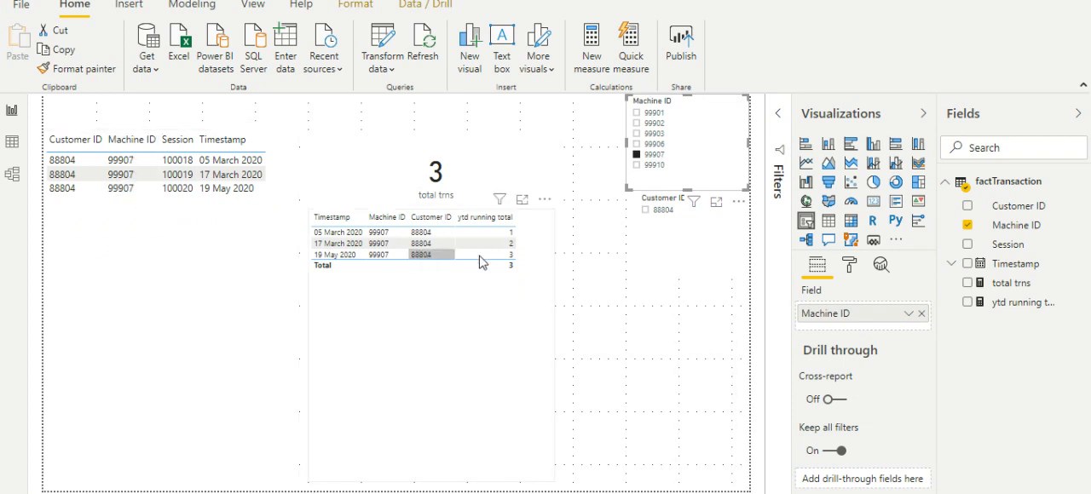
click(656, 167)
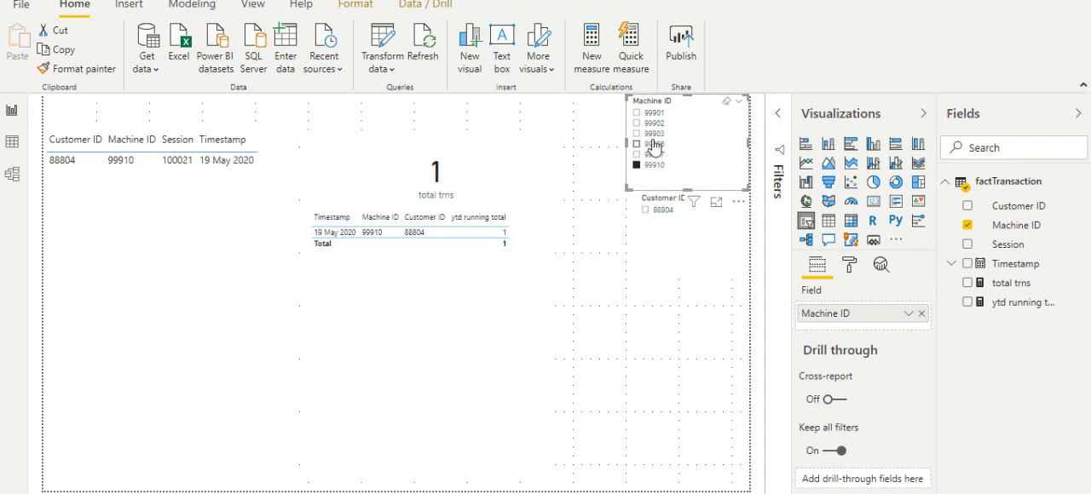
click(653, 144)
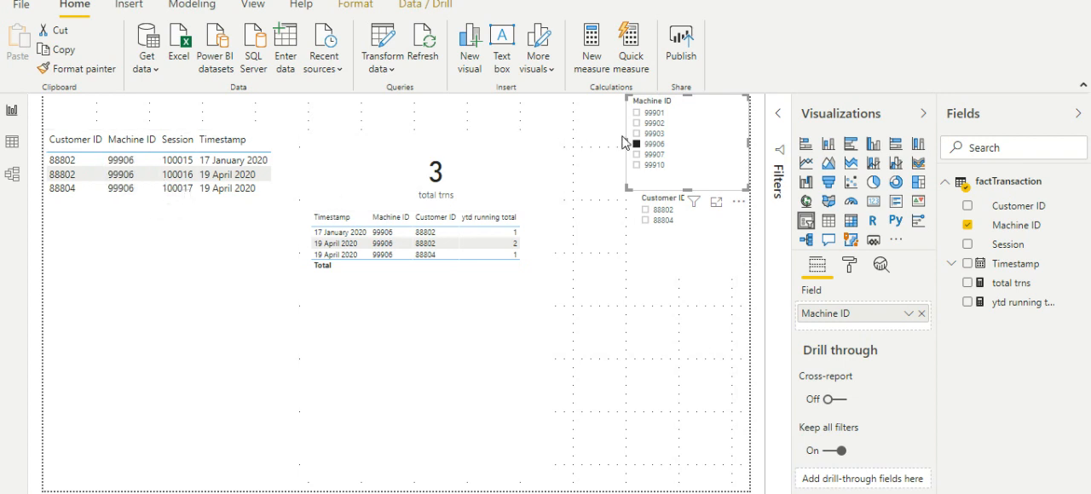
click(652, 136)
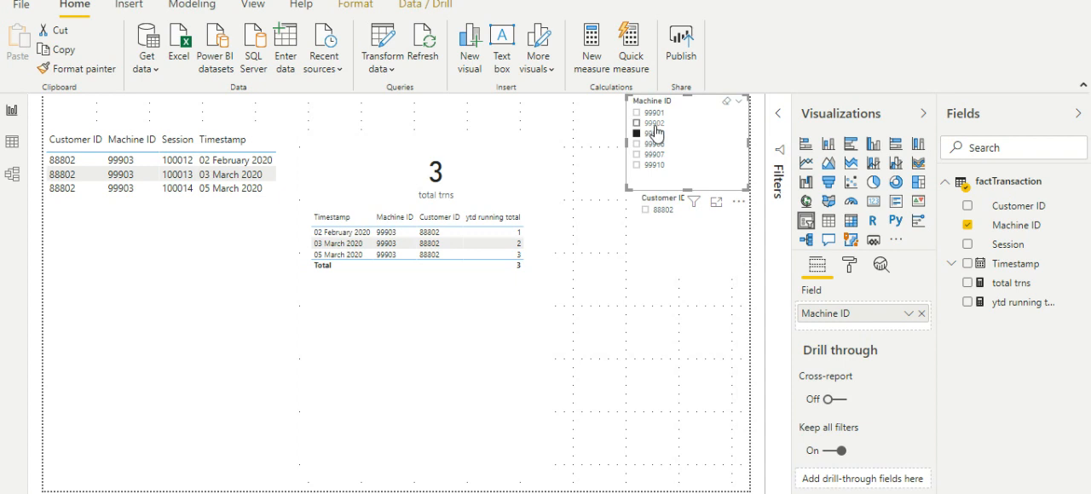
click(654, 125)
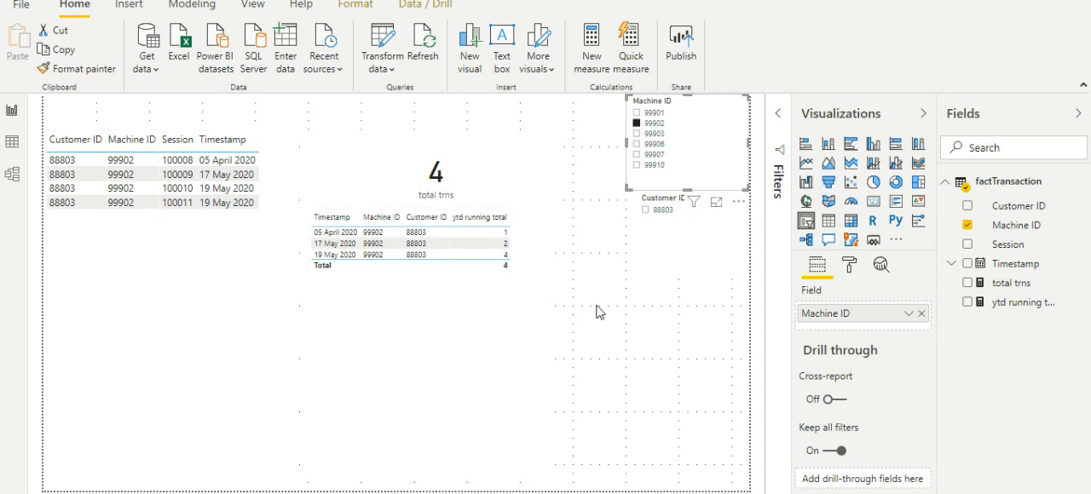
click(660, 127)
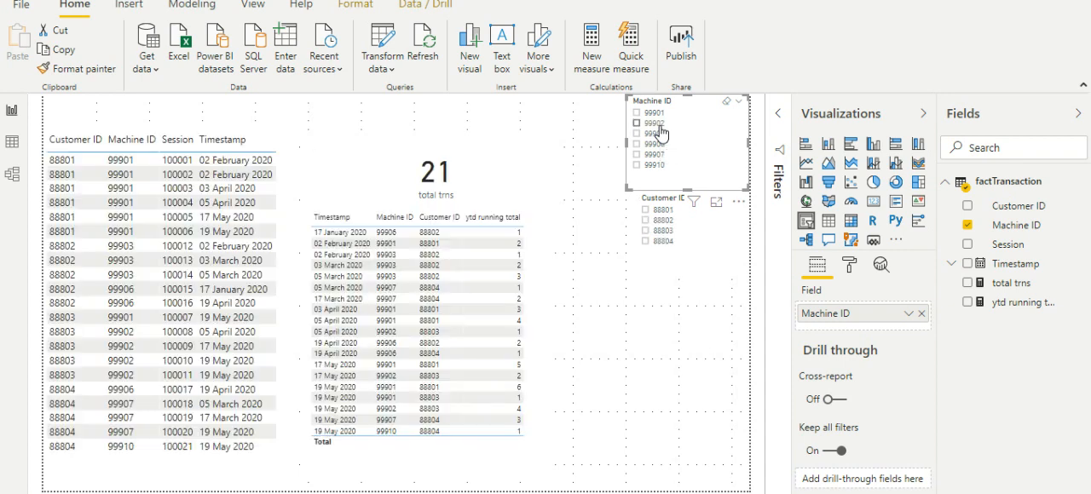